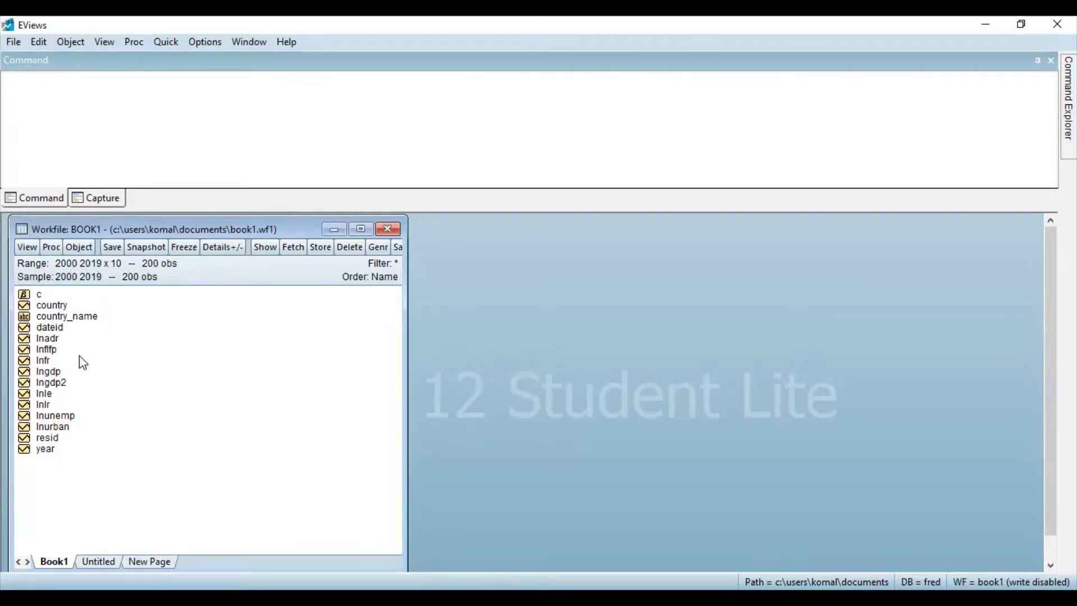
Open the lngdp series, scroll through its values, and close it.
double_click(55, 372)
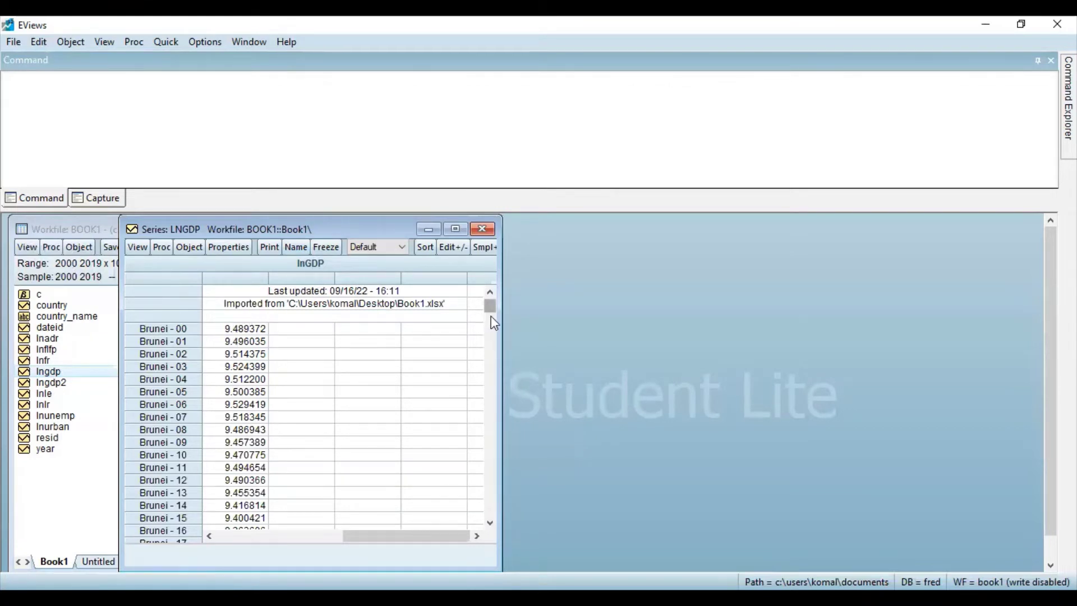
drag(489, 312, 490, 345)
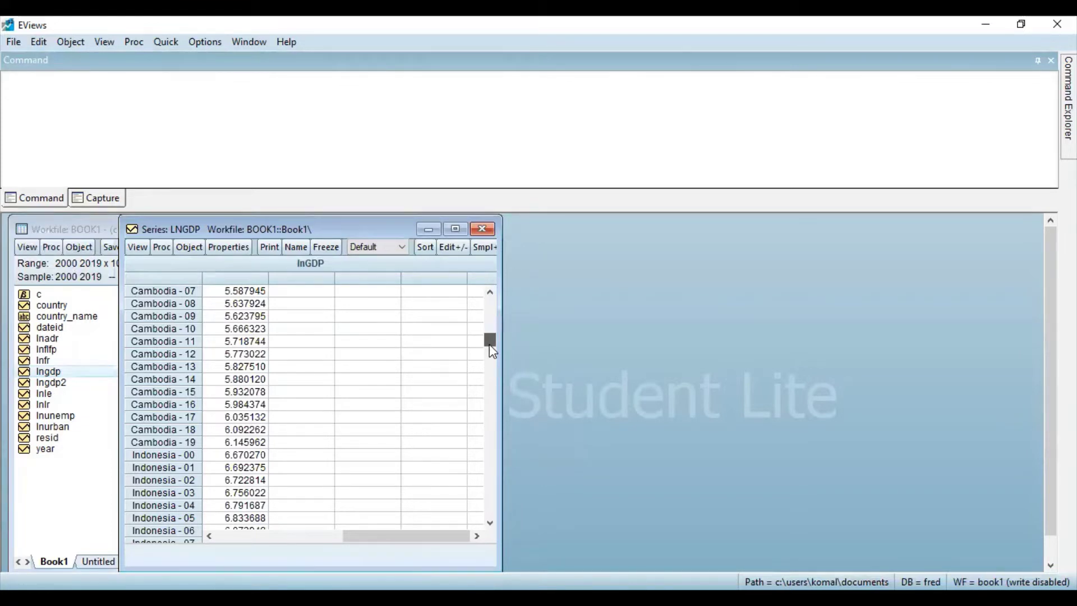
drag(491, 351, 481, 510)
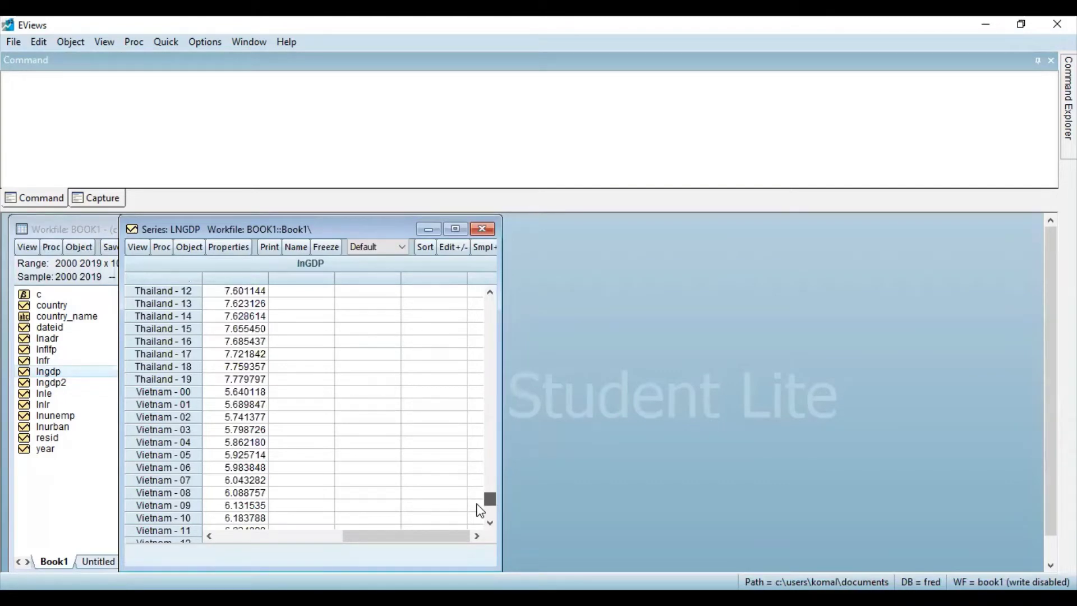
drag(481, 511, 509, 305)
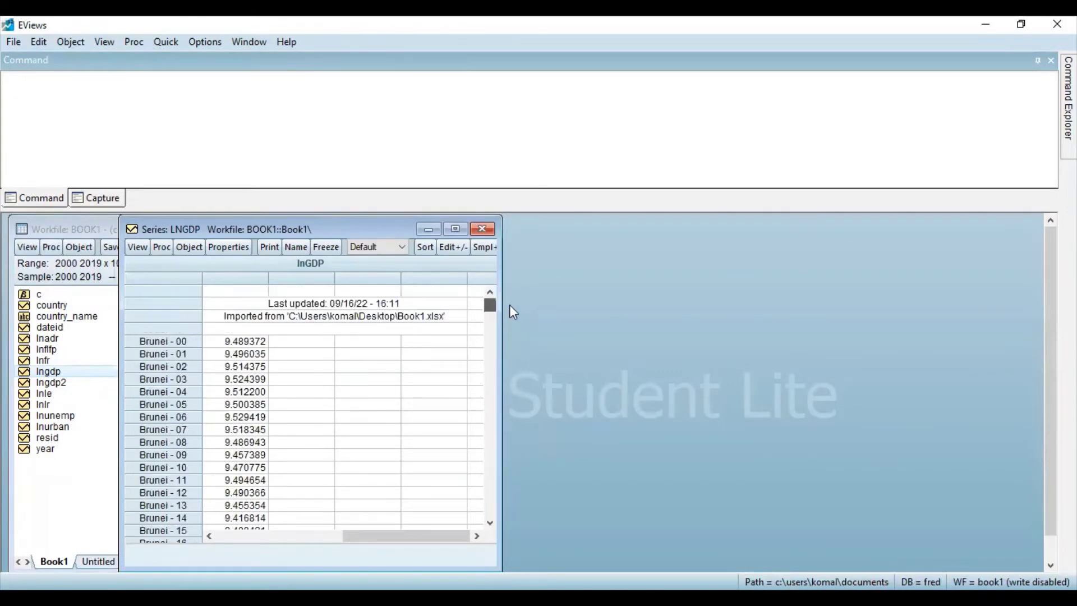
click(481, 229)
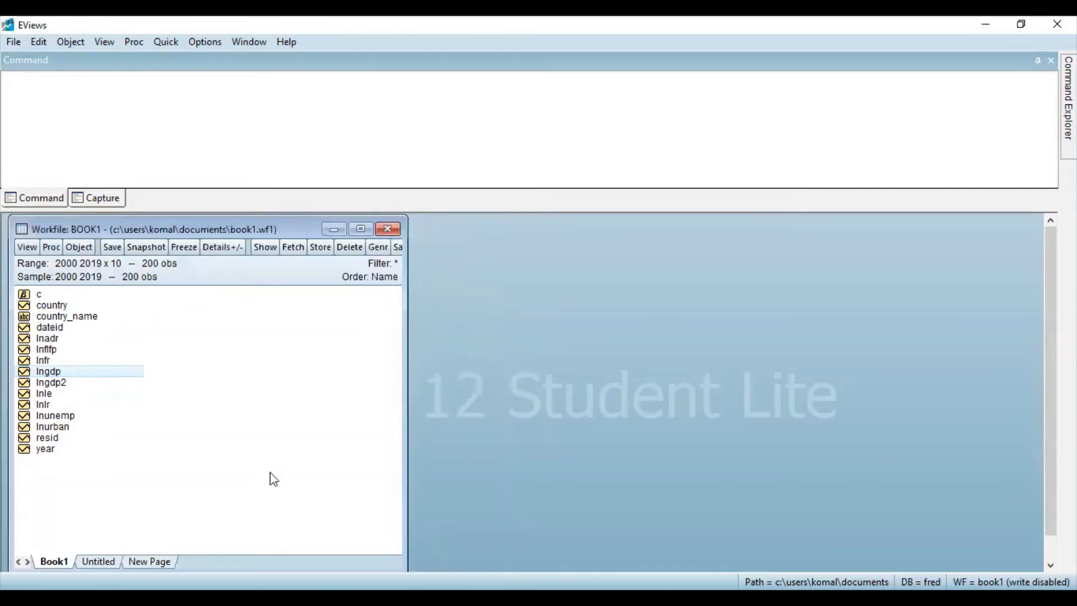
Create a quarterly page by frequency/range spanning 2000Q1–2019Q4 with 80 observations.
click(163, 561)
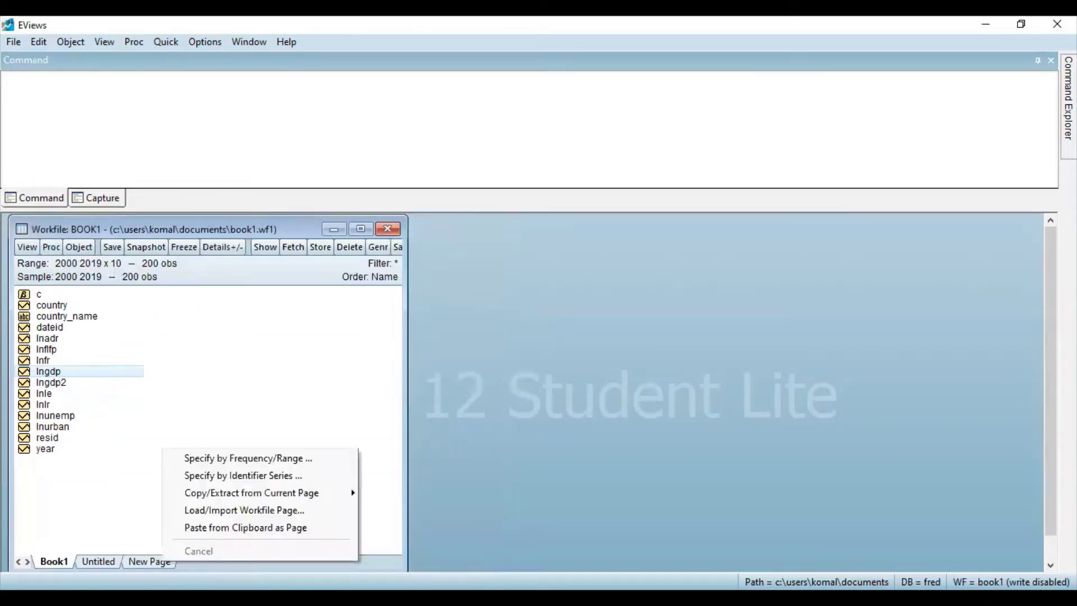
click(249, 460)
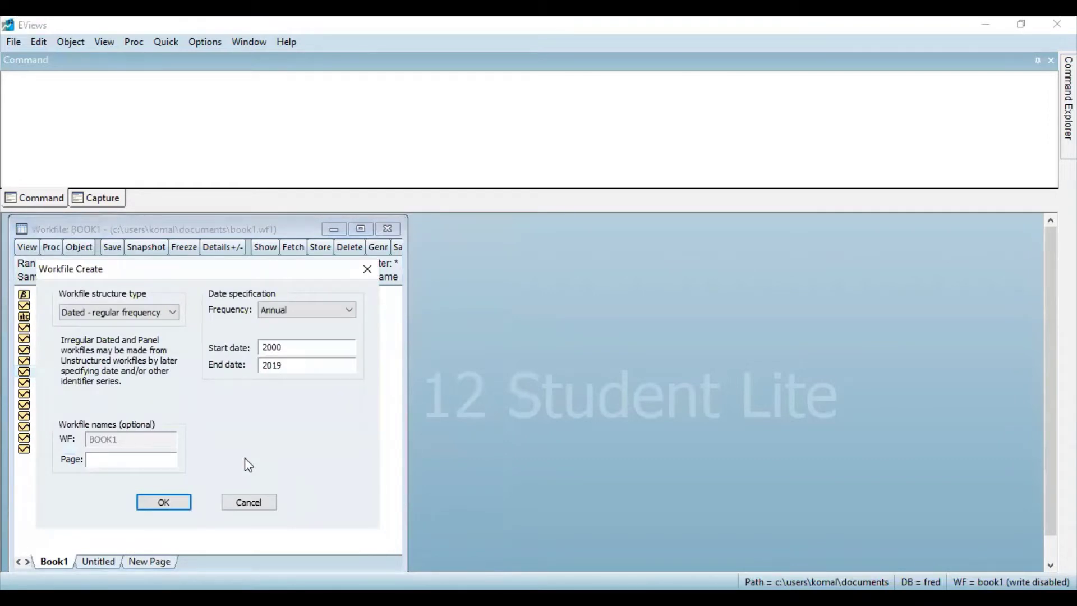
click(313, 314)
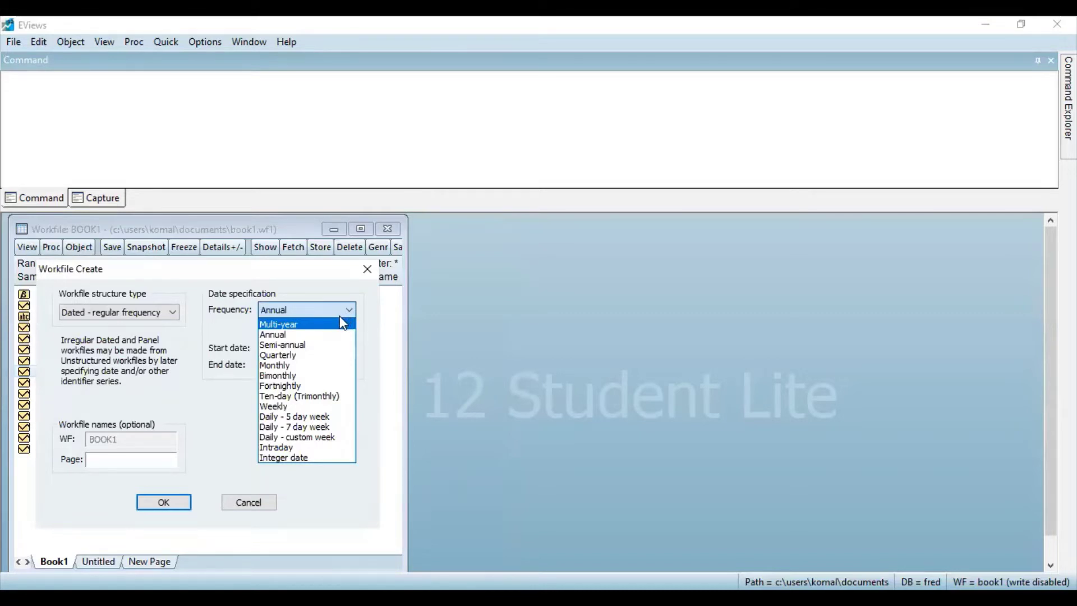
click(334, 356)
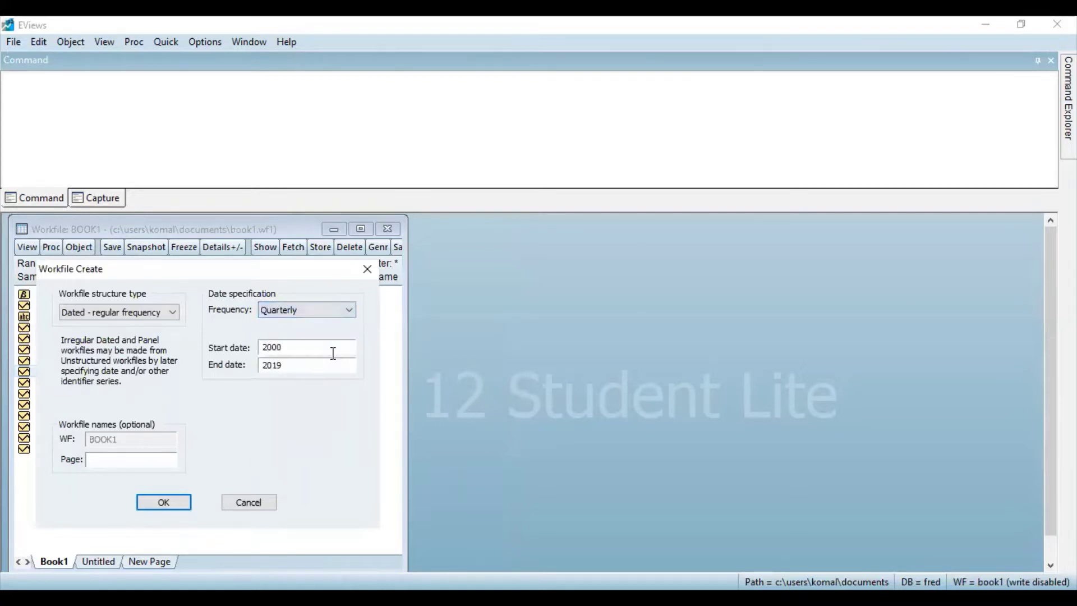
click(176, 503)
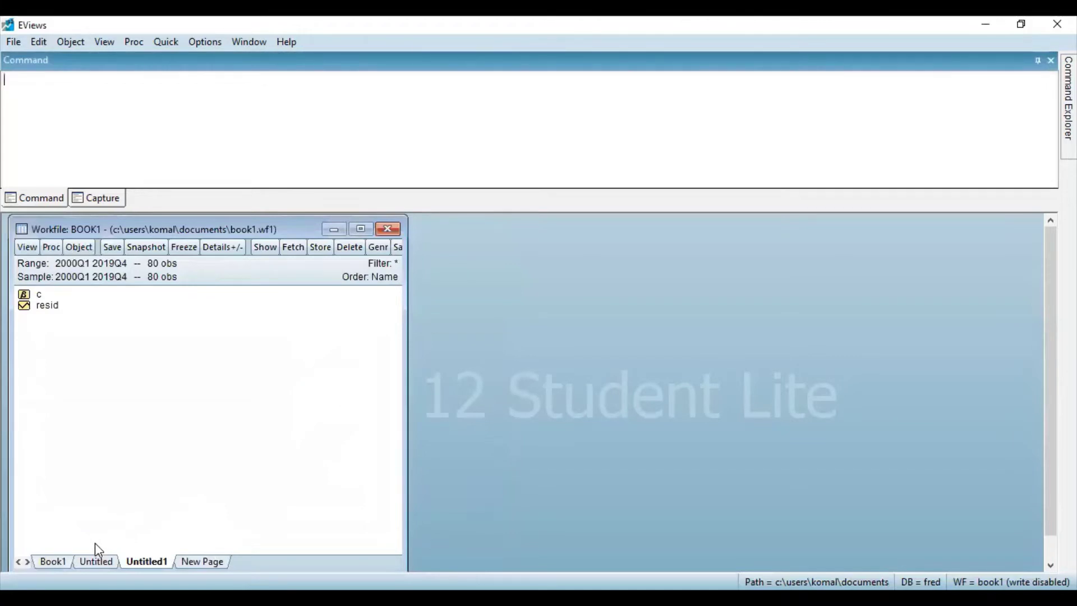
Copy the lngdp series from the annual Book1 page.
click(53, 562)
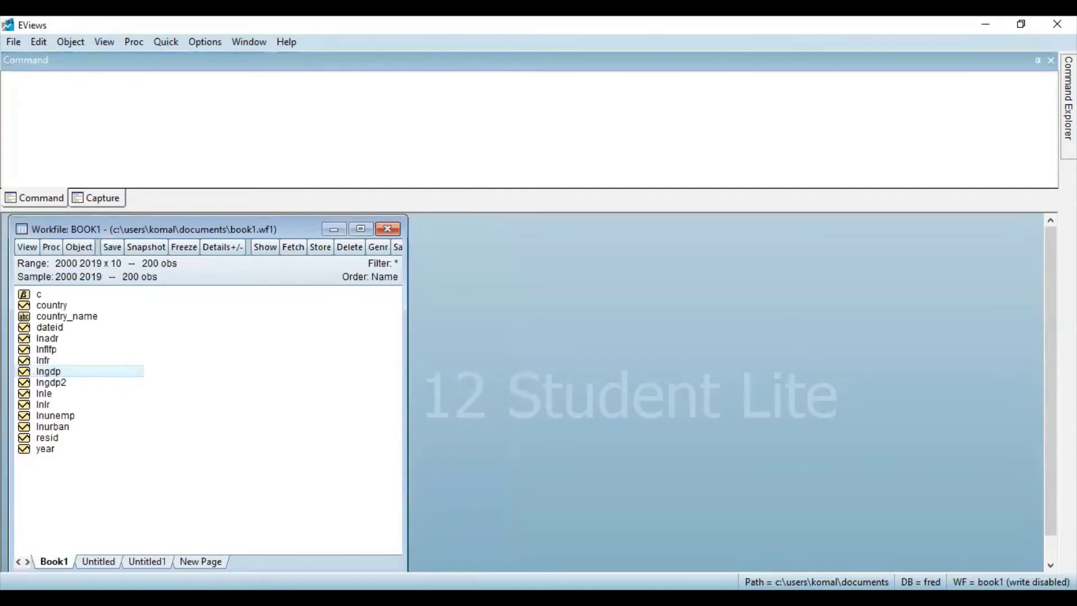
right_click(88, 375)
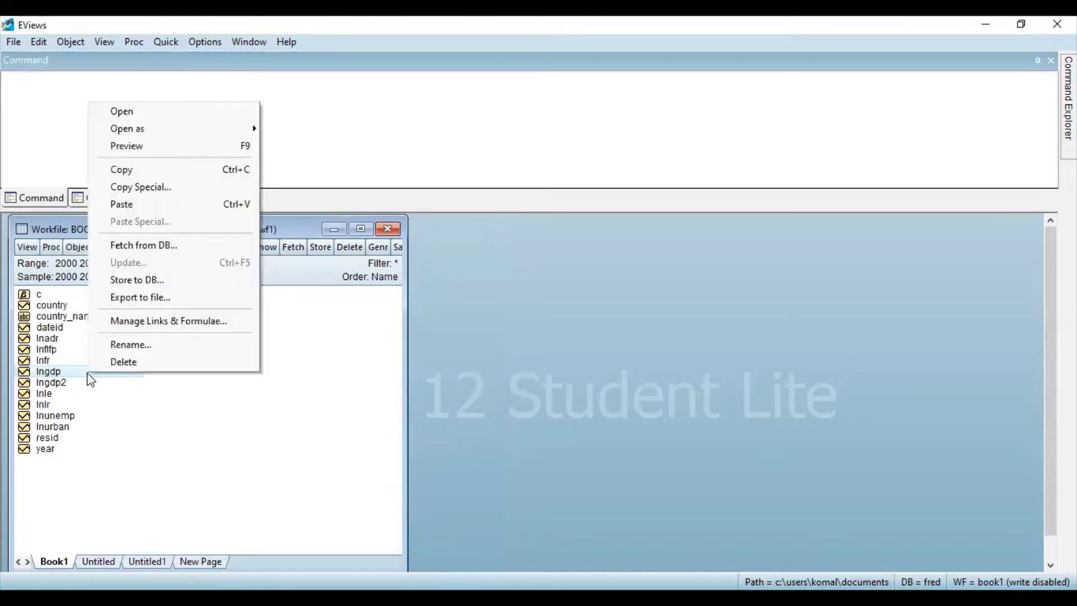
click(170, 171)
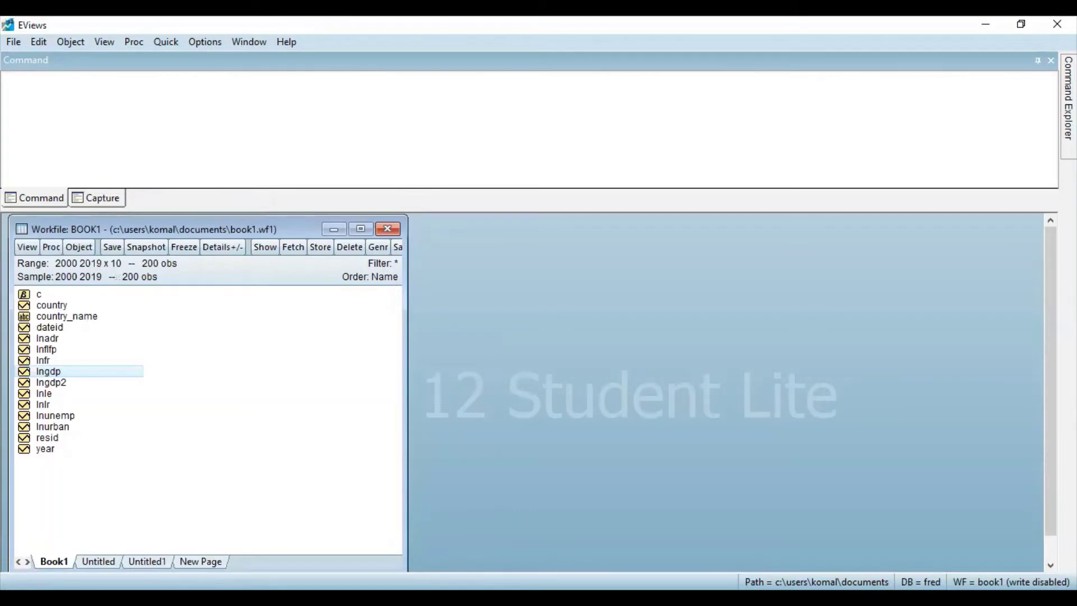
Paste Special lngdp into the quarterly page as a link, keeping the Specified-in-source conversion.
click(160, 561)
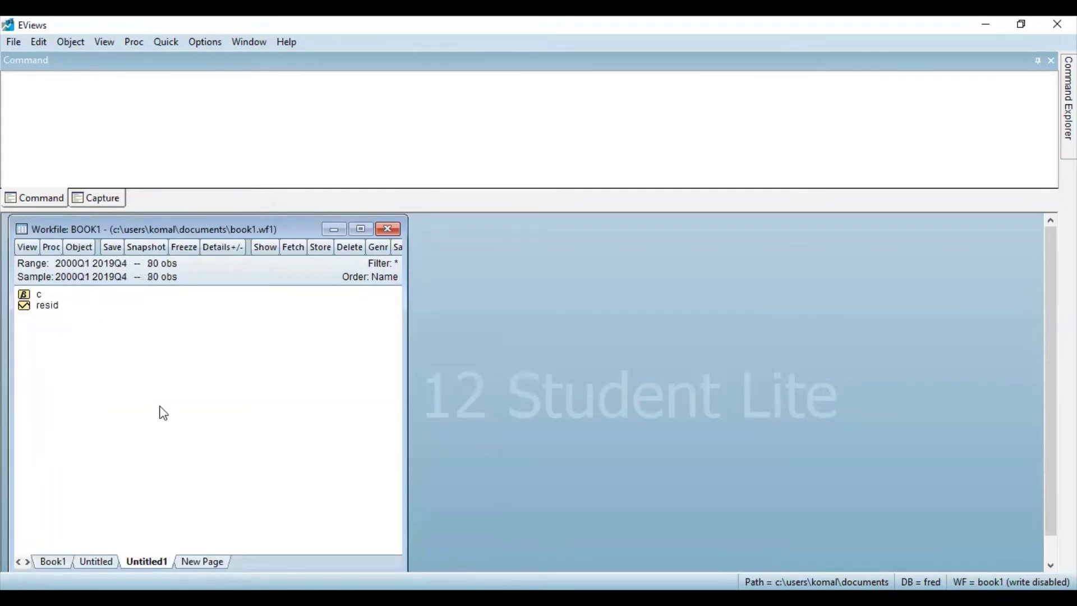
right_click(162, 412)
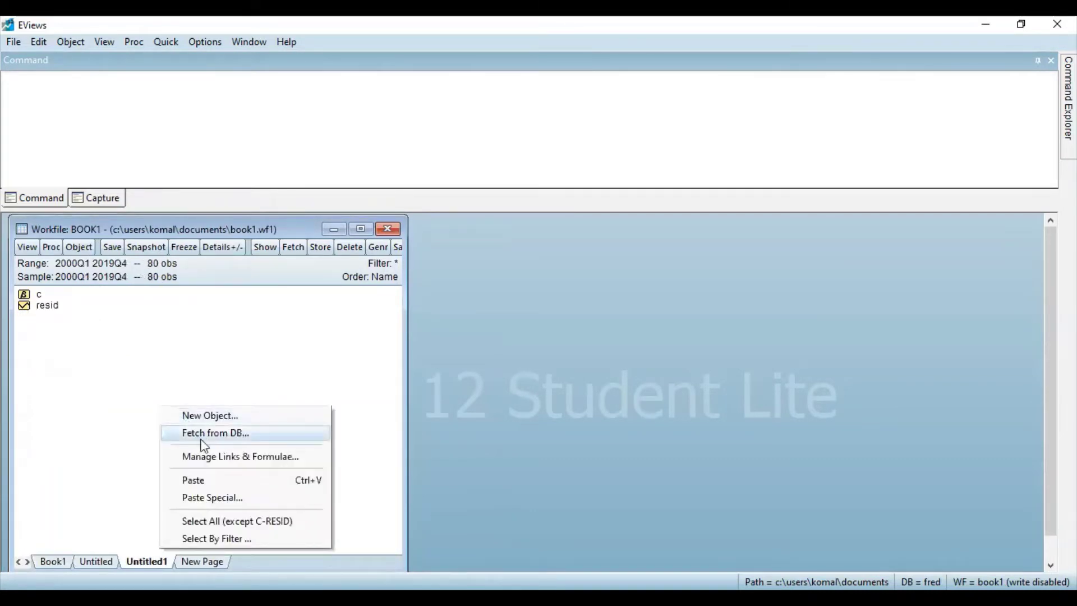
click(218, 500)
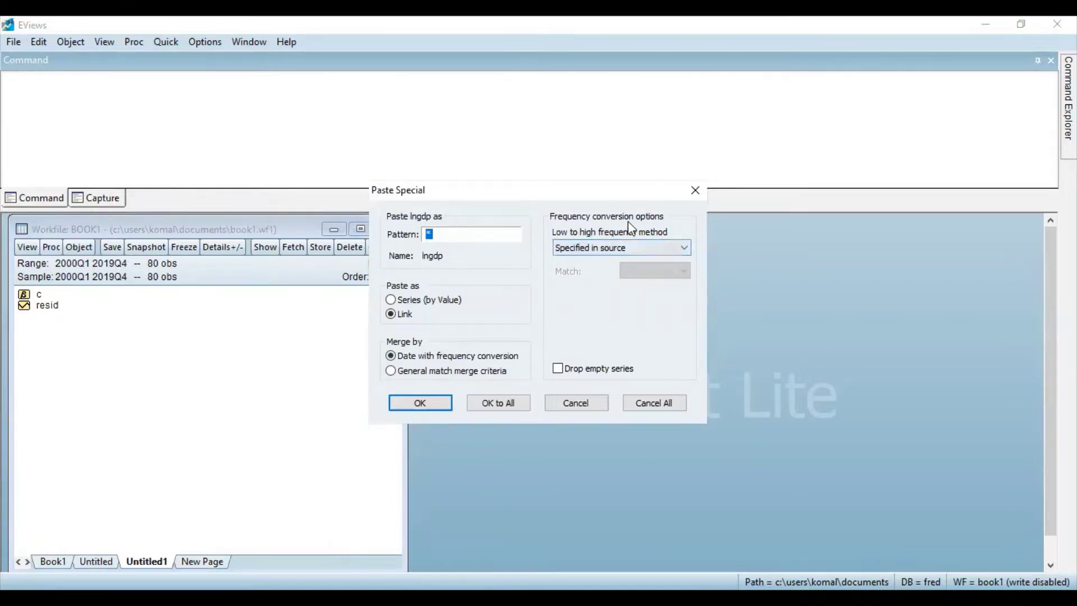
click(635, 246)
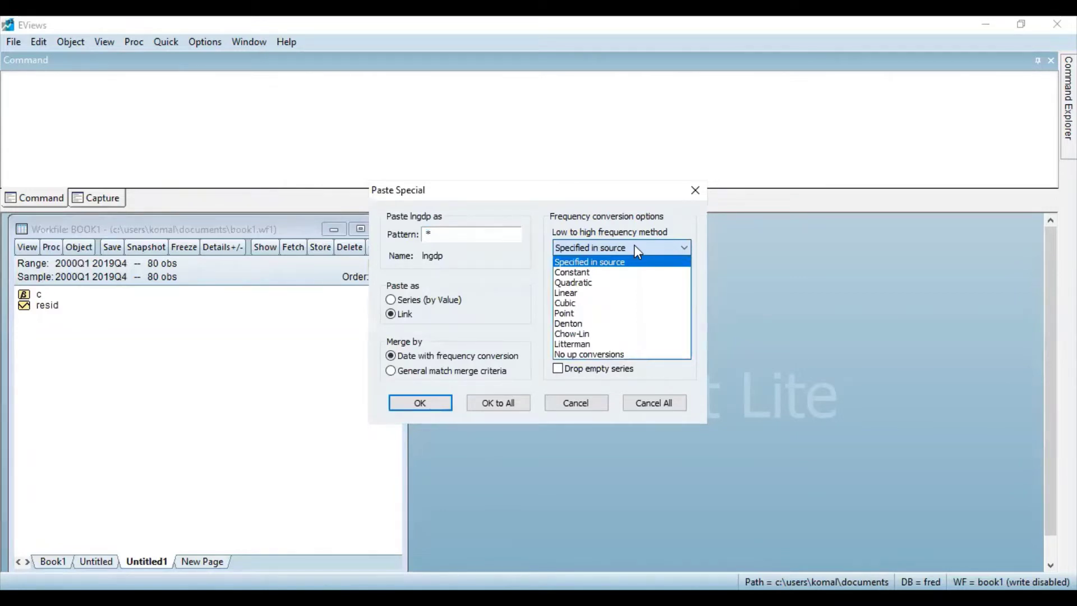
click(634, 245)
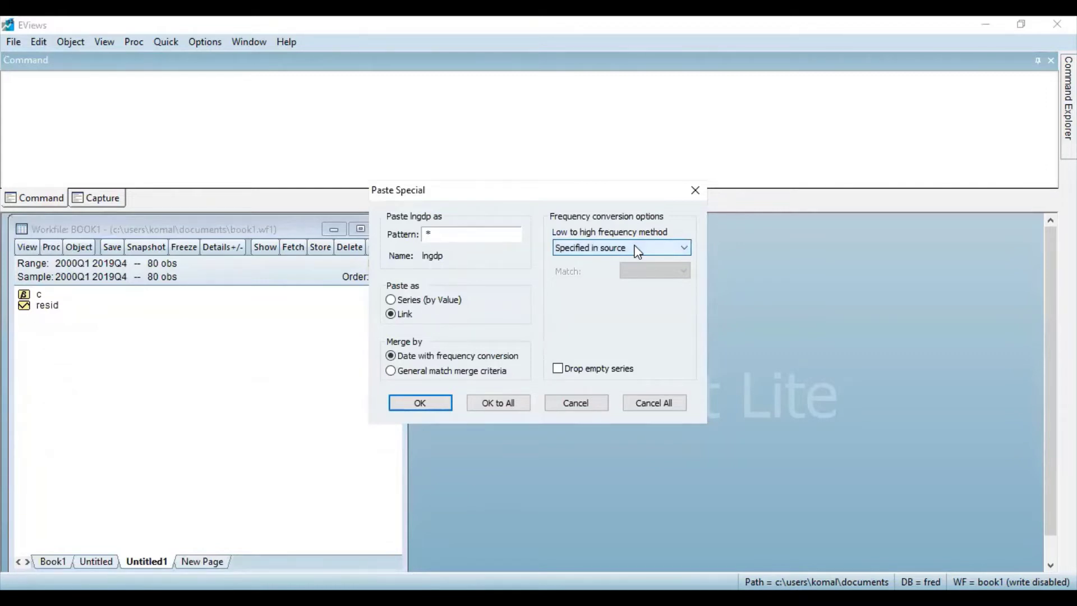
click(436, 402)
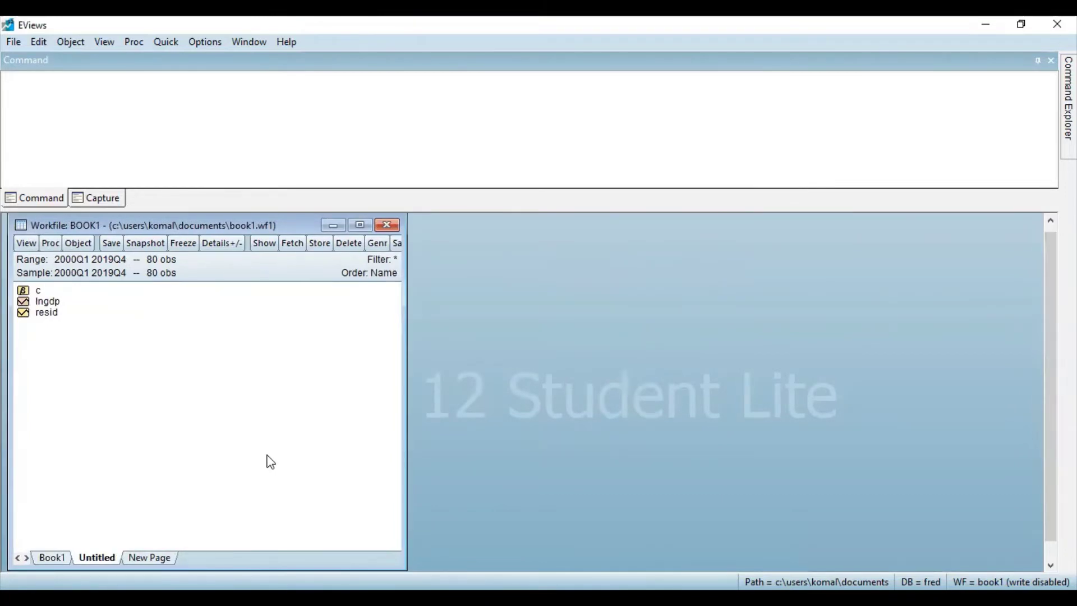
double_click(48, 302)
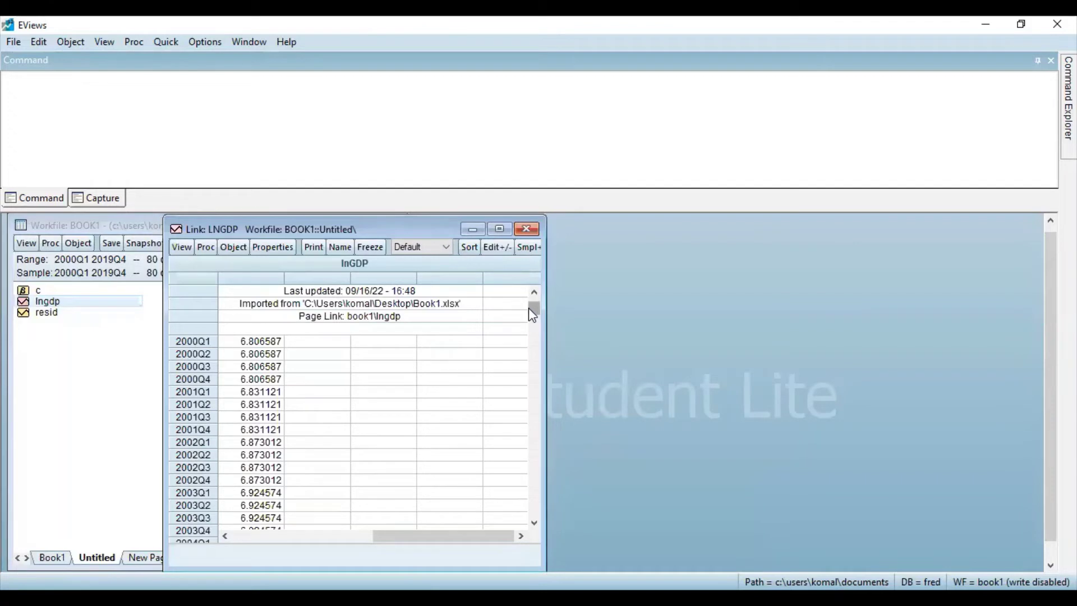
scroll(532, 313, down, 1)
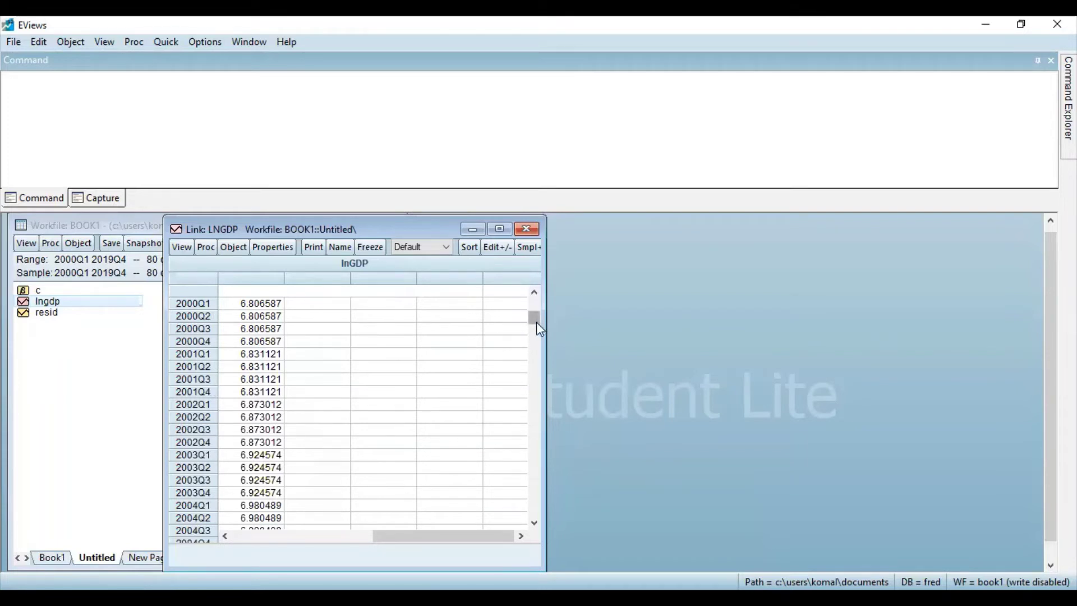
drag(537, 323, 526, 525)
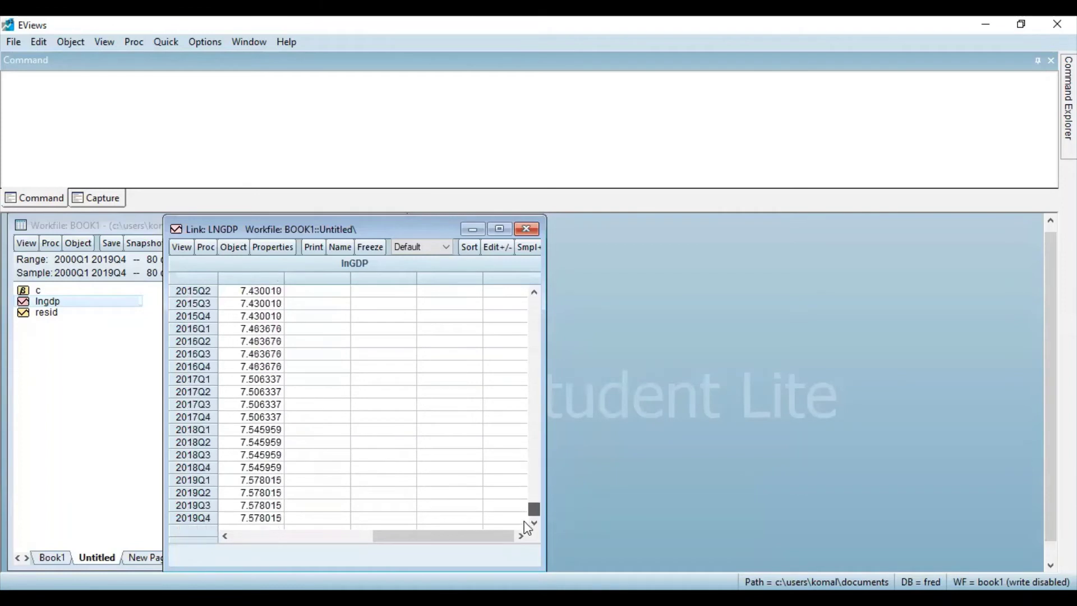
click(531, 230)
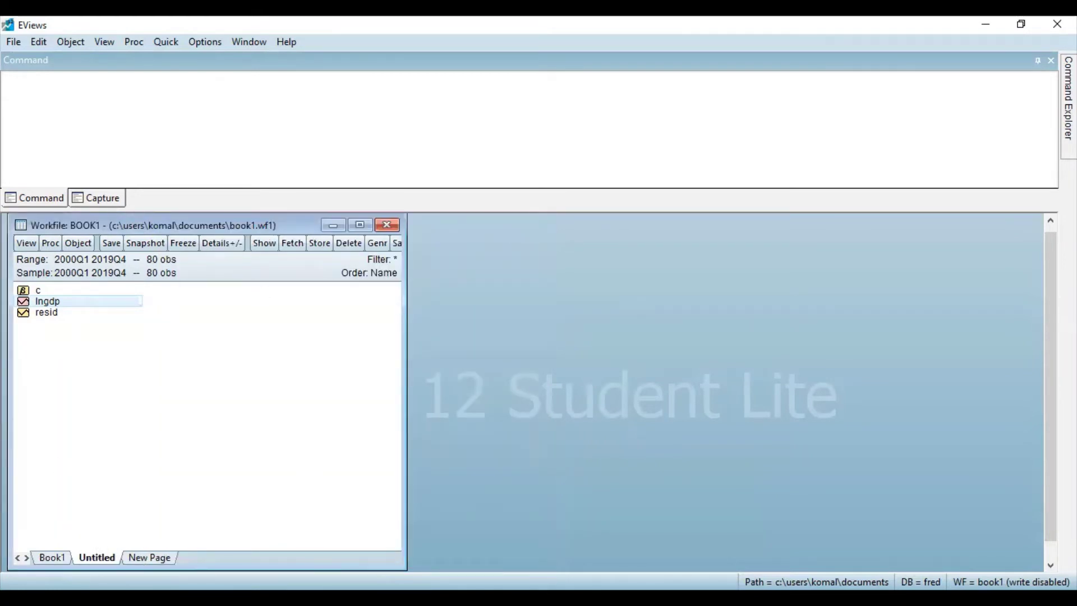
Start another page specified by frequency/range and set its frequency to Monthly.
click(147, 558)
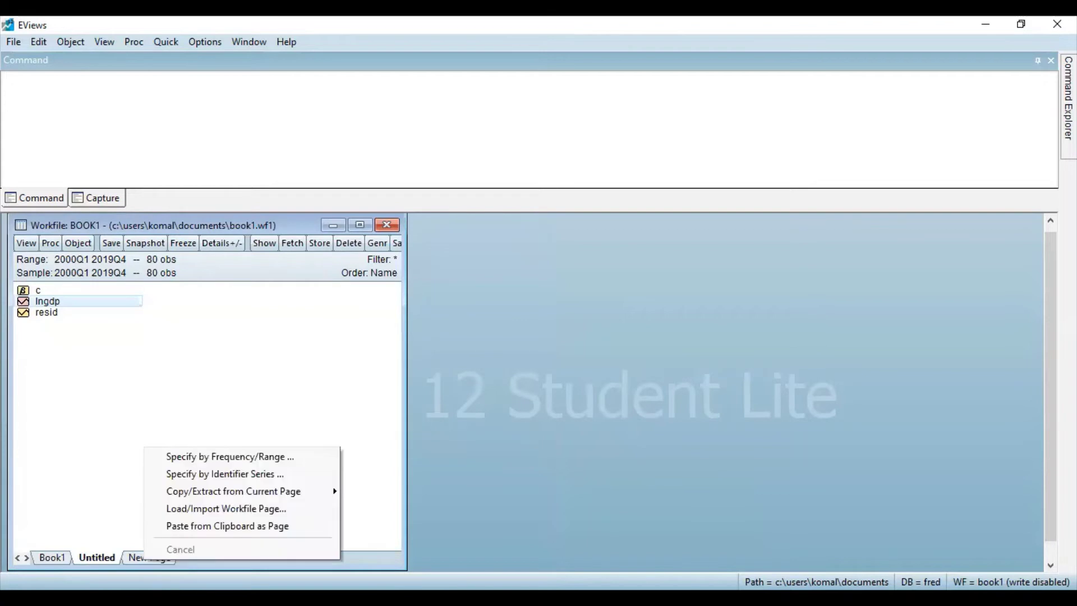
click(244, 458)
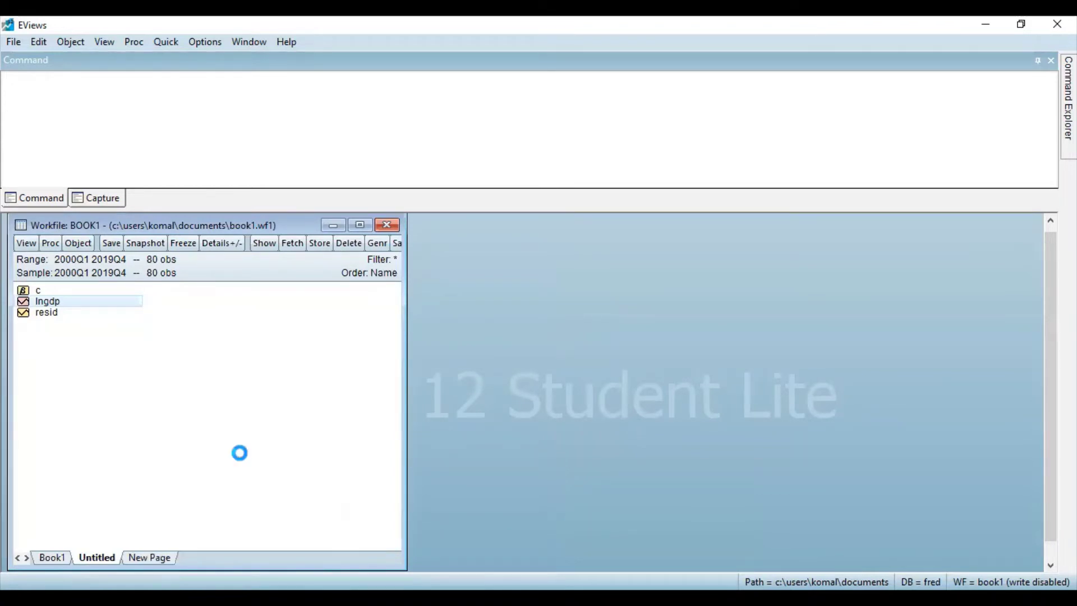
click(327, 312)
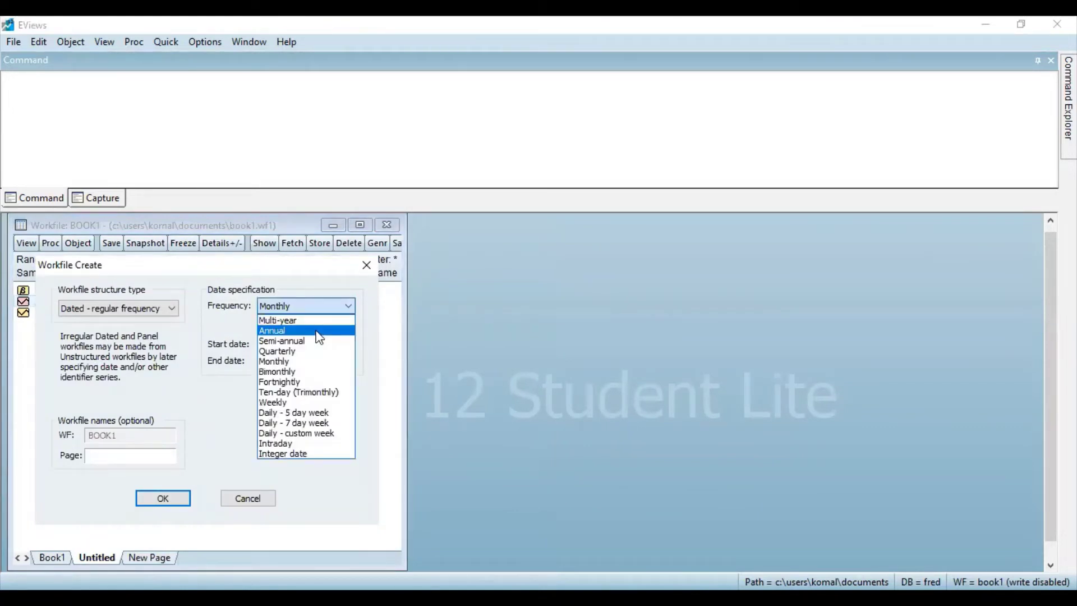
click(307, 361)
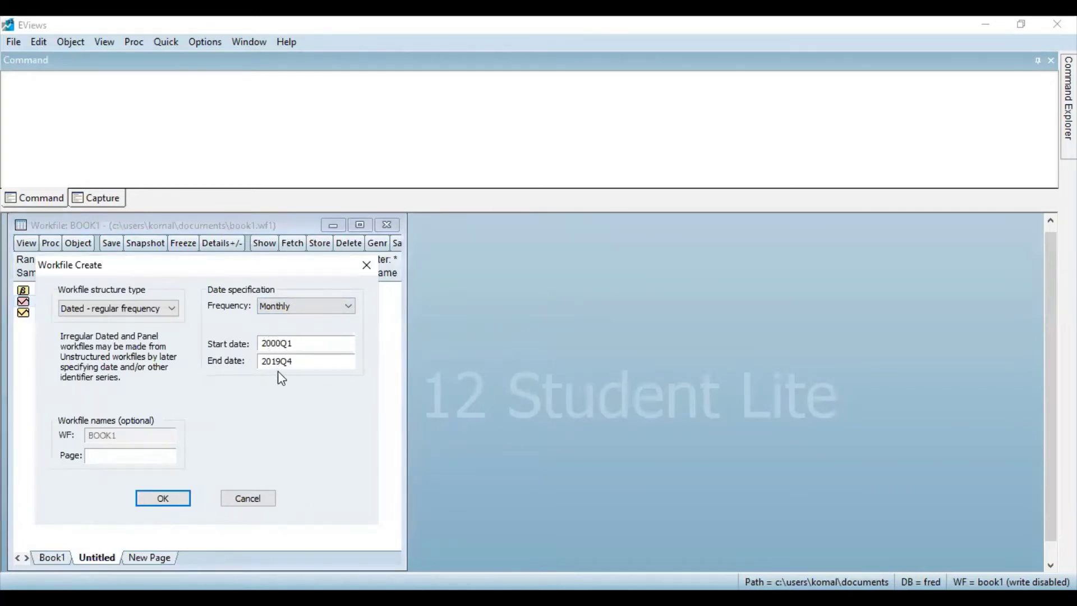
Create the 2000M01–2019M12 monthly page, copy lngdp from Book1, and return to Untitled1.
click(179, 495)
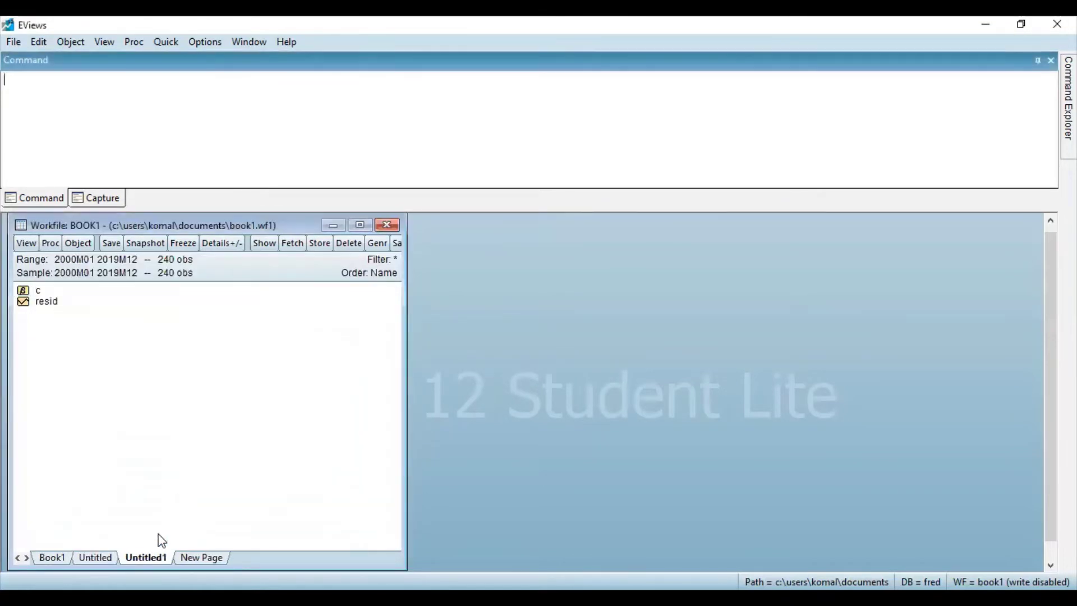
click(63, 555)
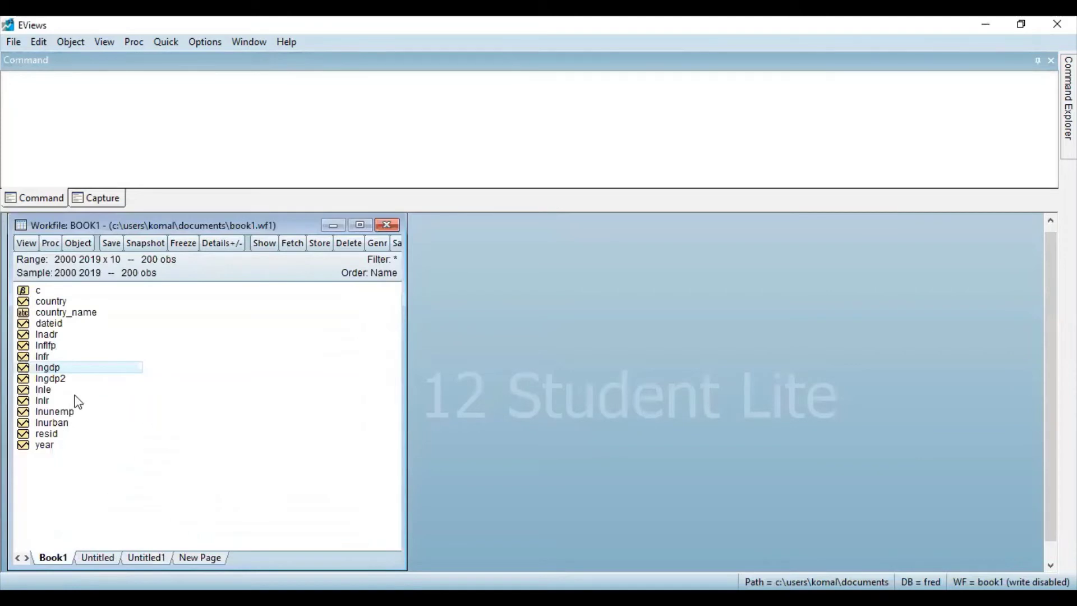
right_click(71, 372)
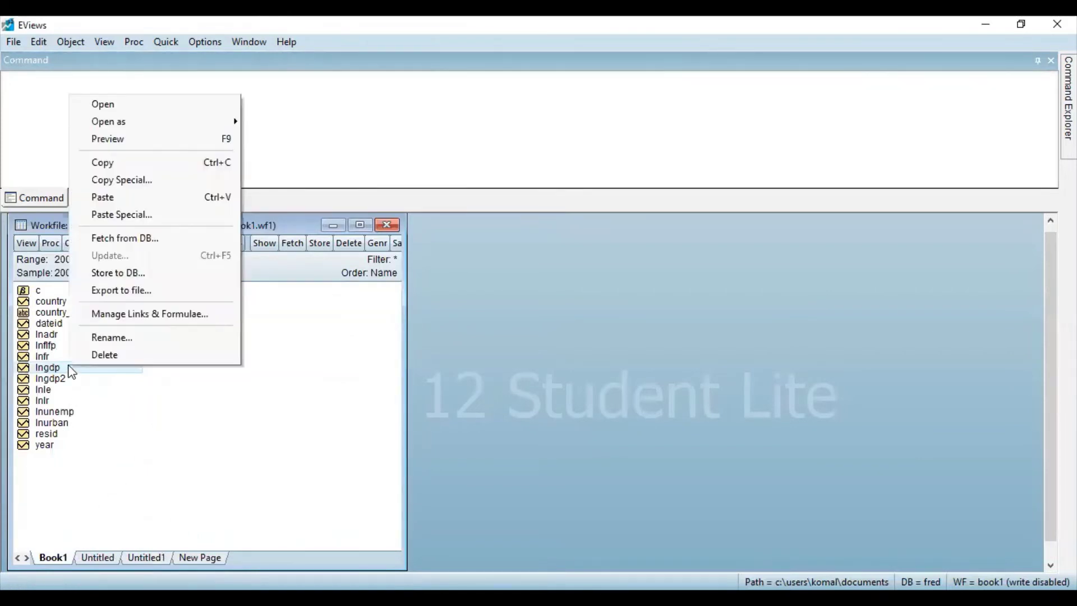
click(138, 162)
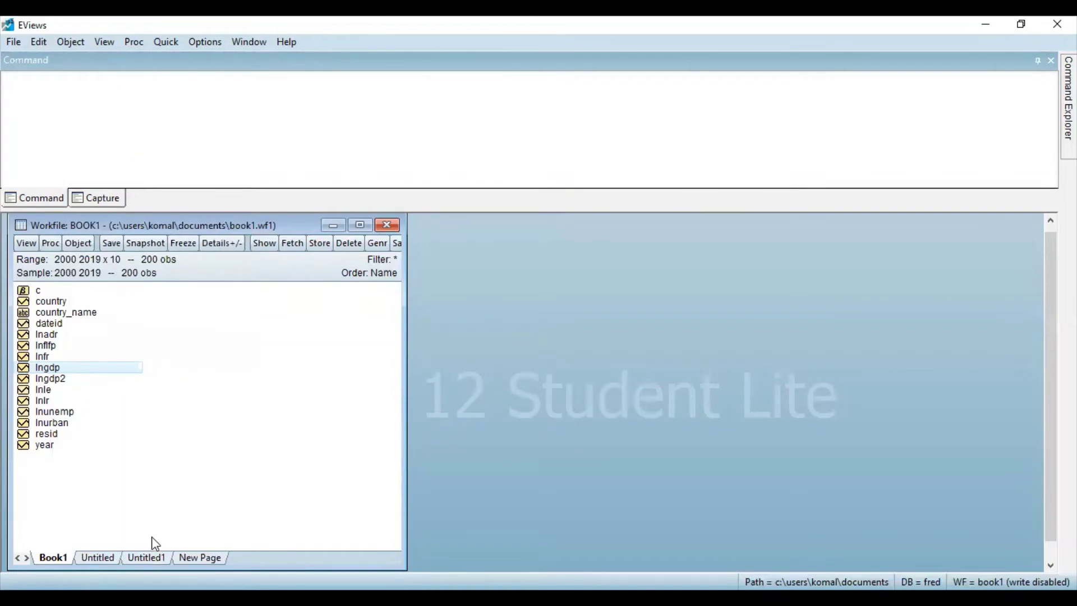
click(162, 560)
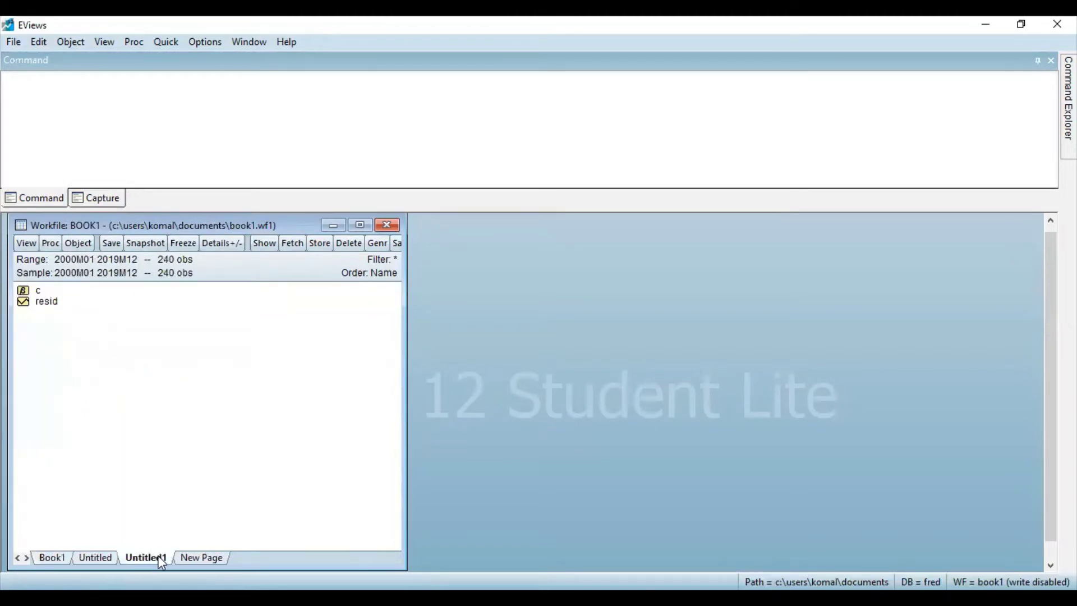
Paste Special lngdp into the monthly page as a link with date-based frequency conversion.
right_click(176, 438)
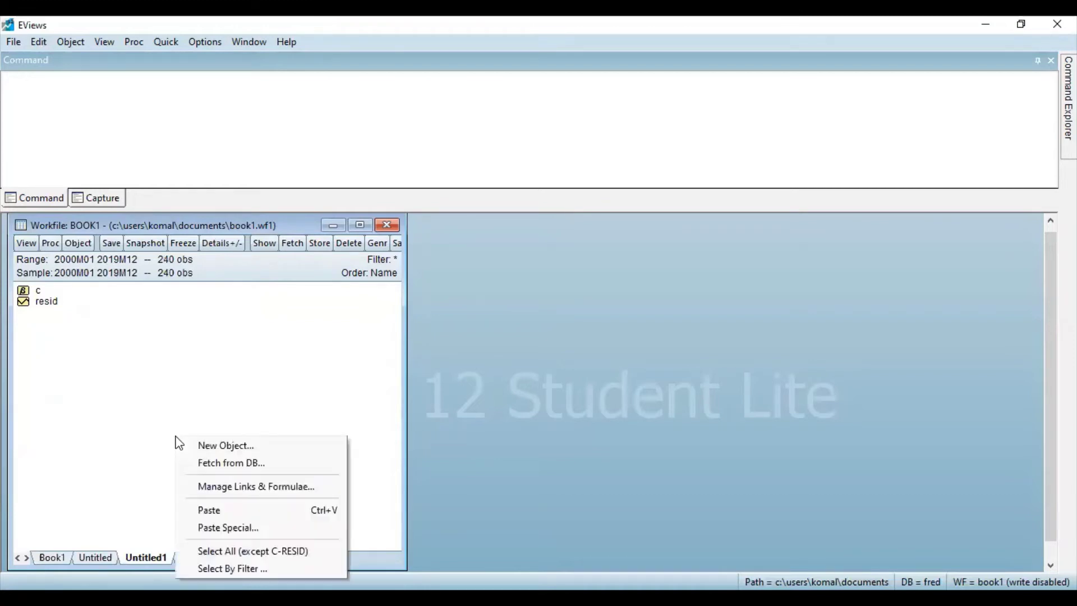
click(222, 528)
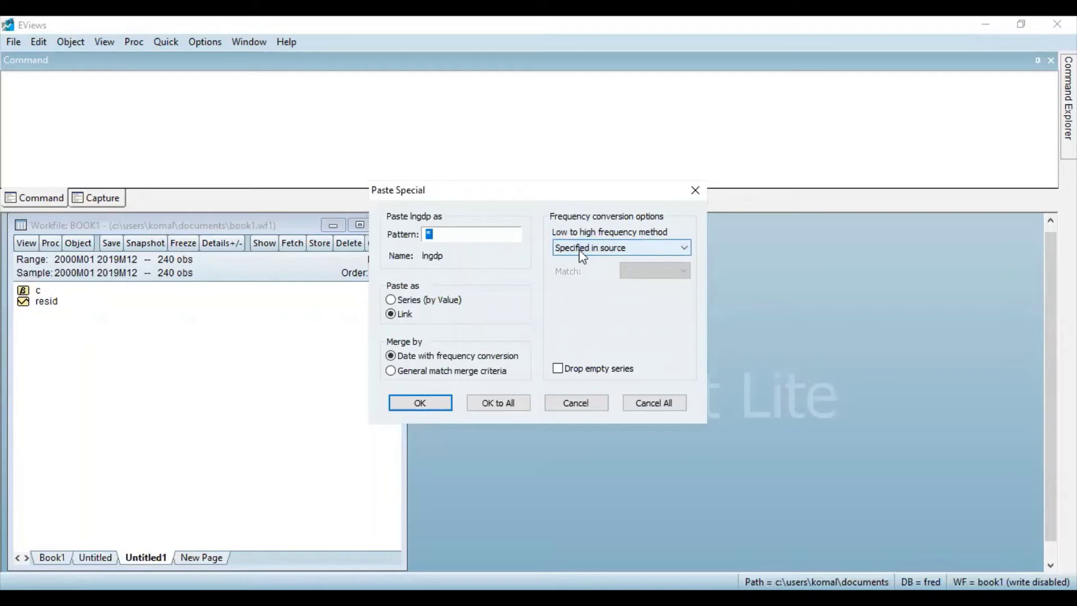
click(420, 402)
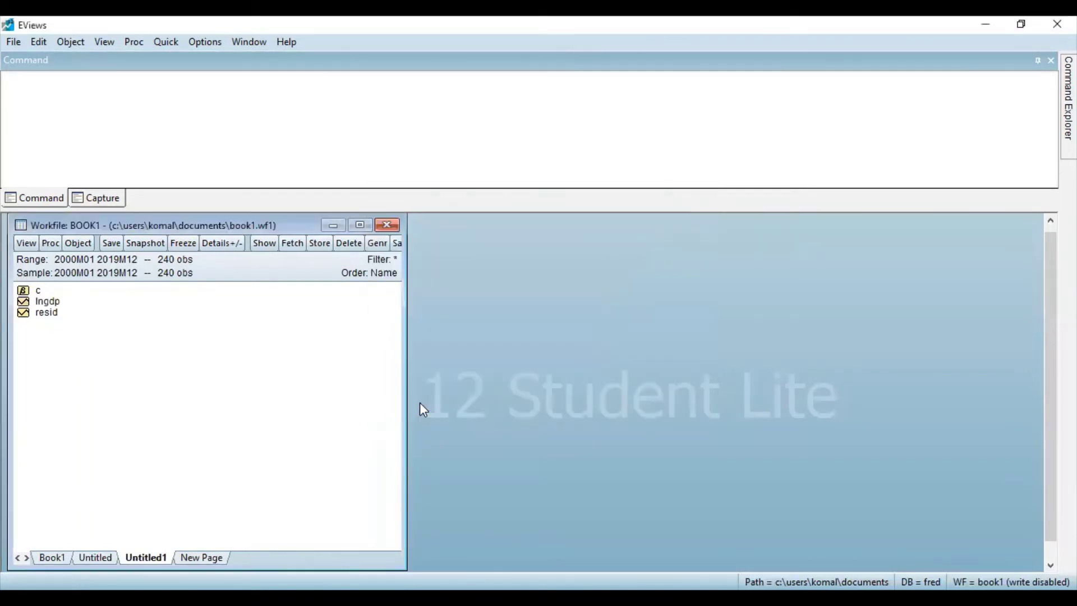
Open the linked monthly lngdp series, scroll through its values, and close it.
double_click(53, 303)
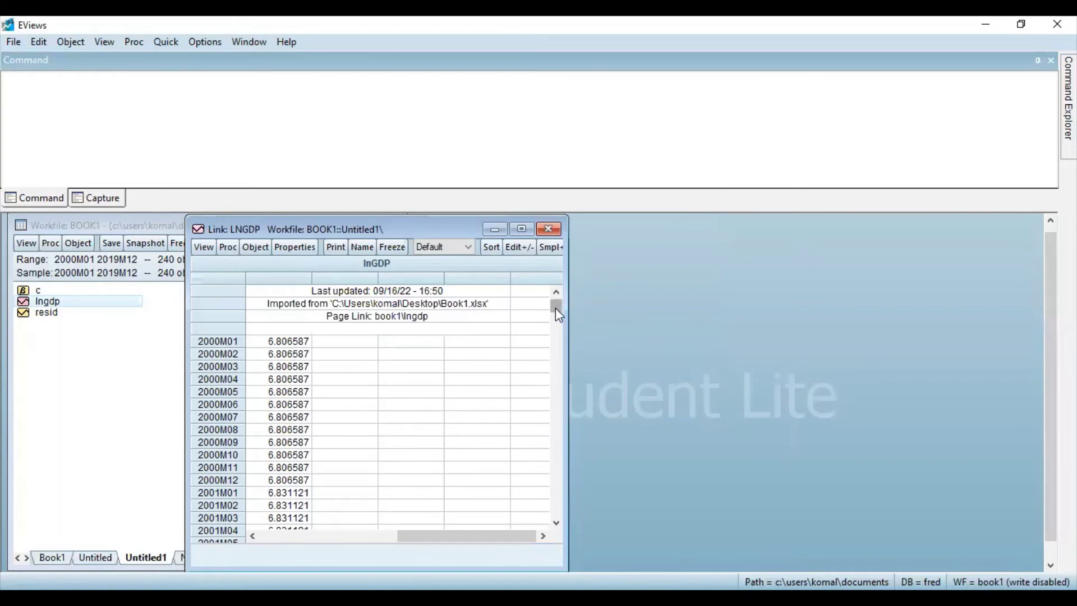
drag(555, 308, 553, 315)
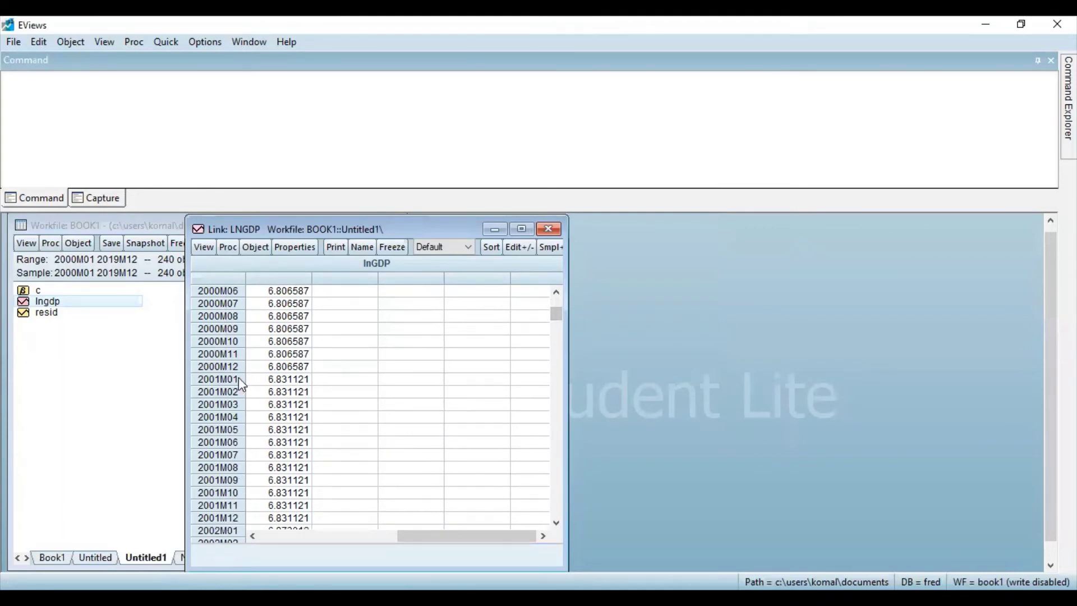
click(558, 228)
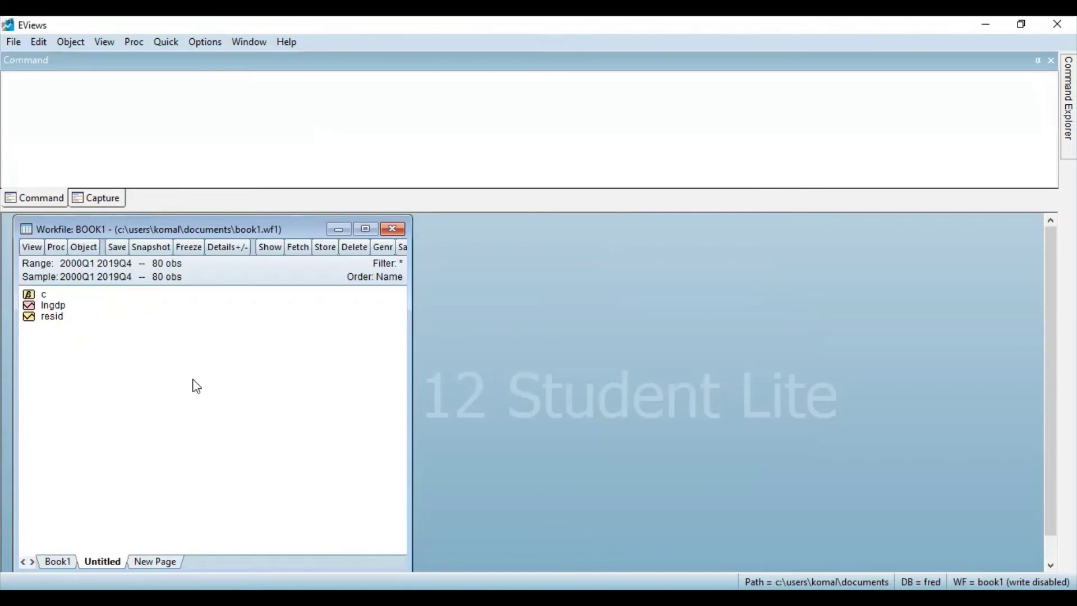
double_click(62, 309)
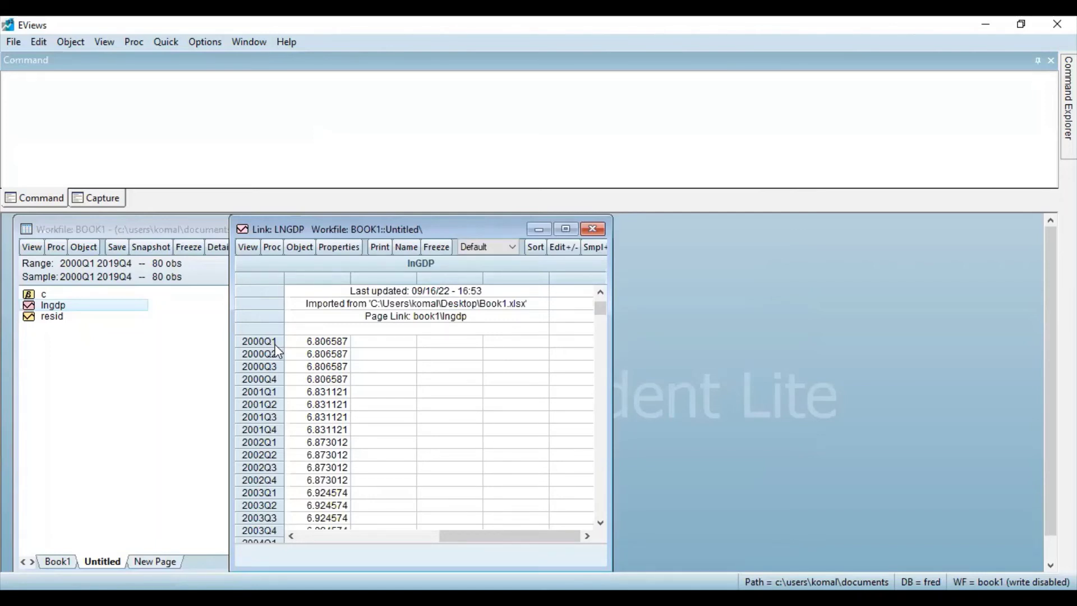
click(604, 234)
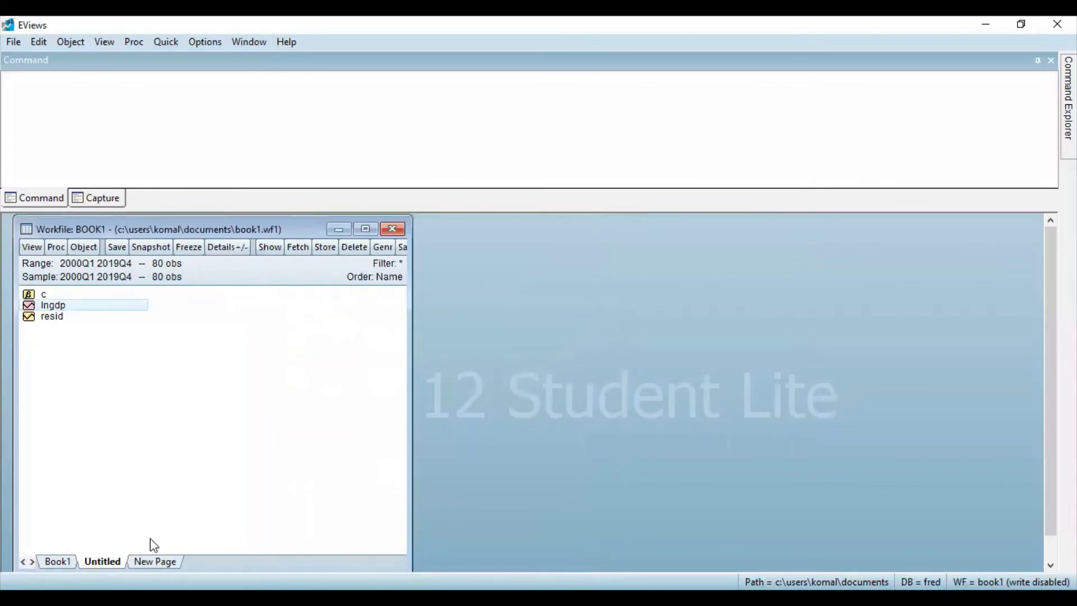
Create an annual page by frequency/range covering 2000–2019 with 20 observations.
click(155, 561)
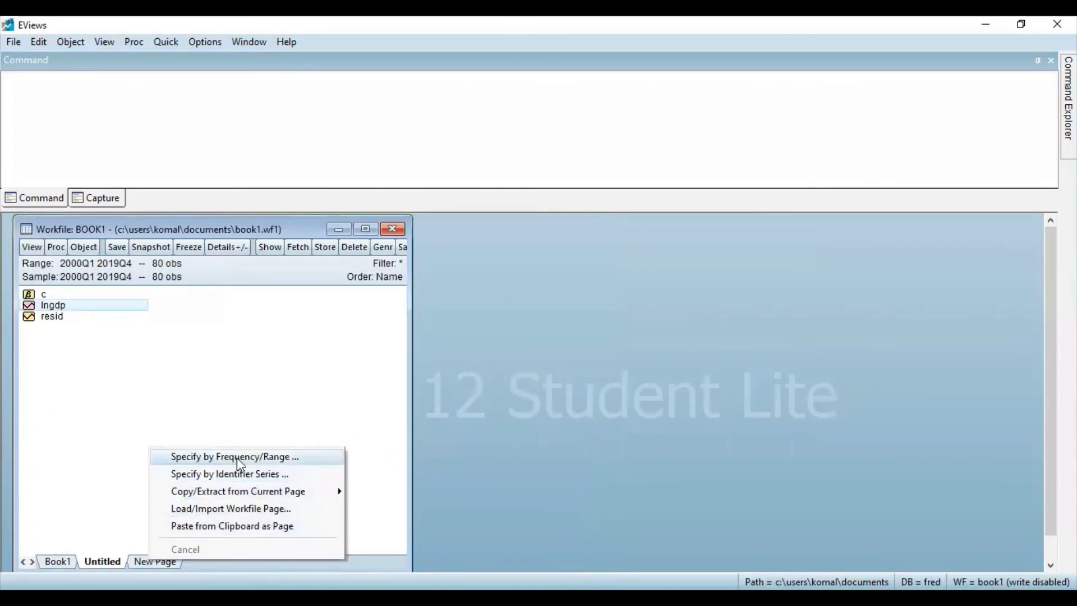
click(240, 464)
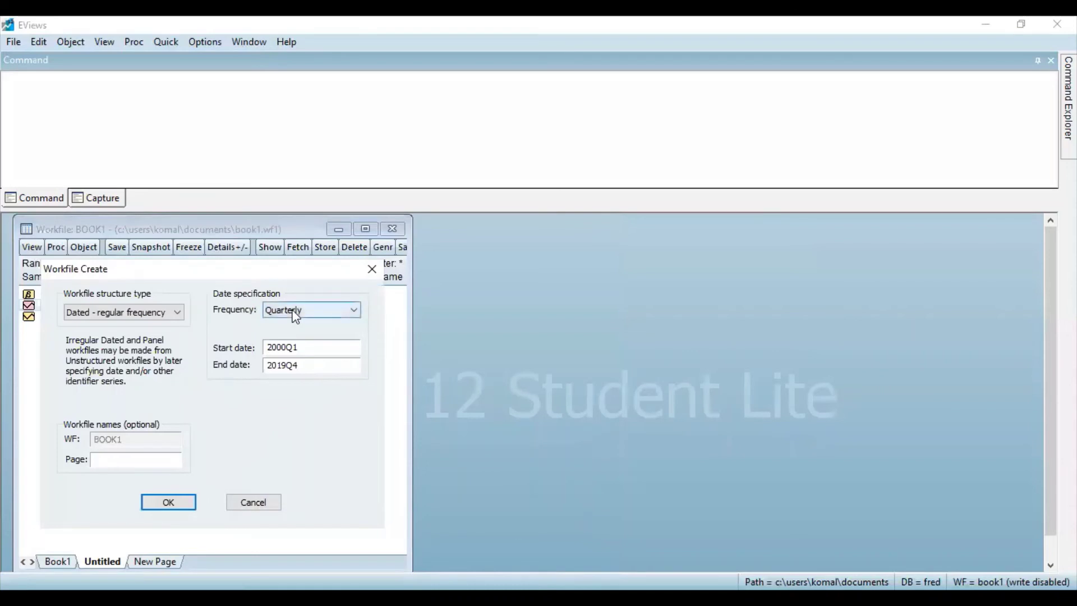
click(296, 315)
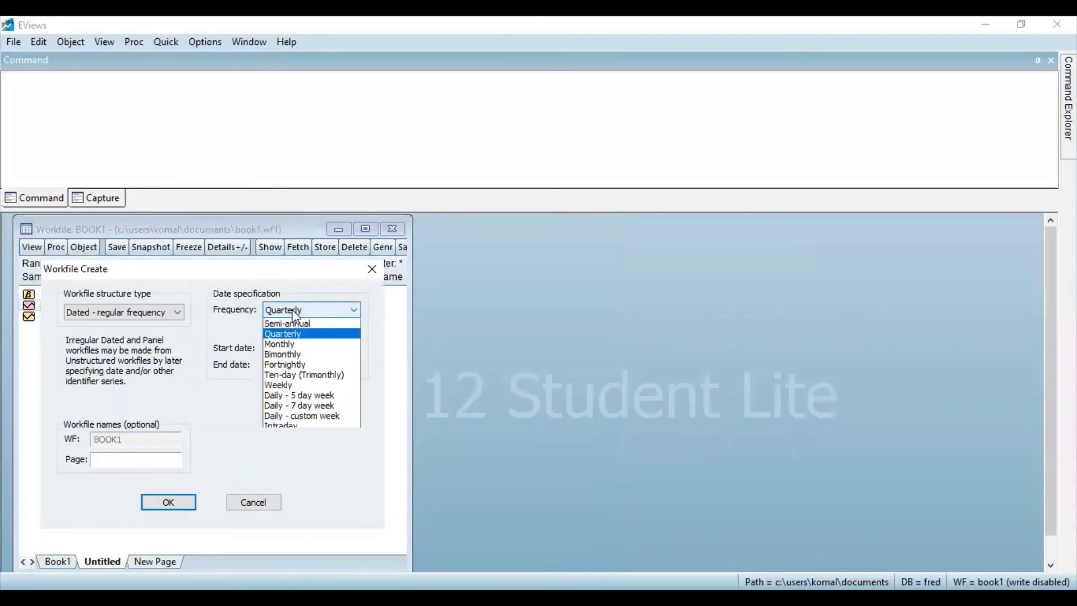
click(288, 335)
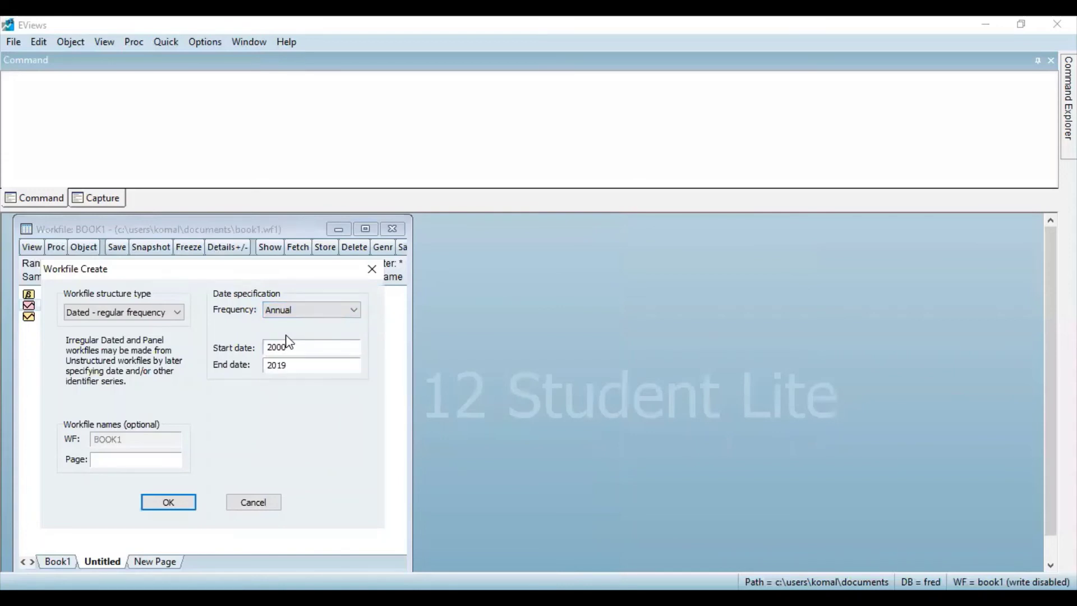
click(177, 512)
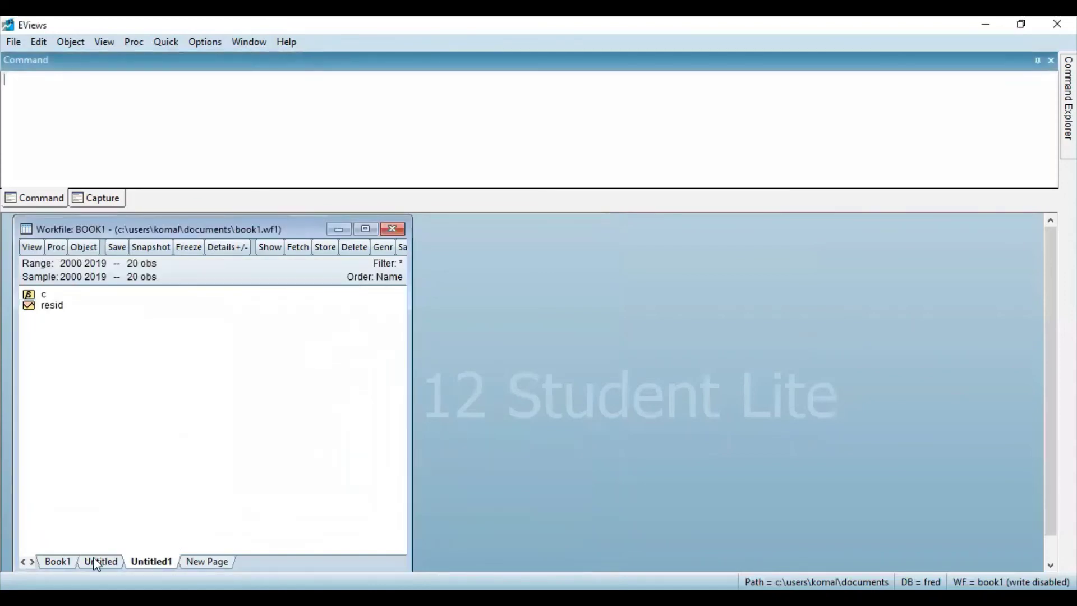
Copy lngdp from the quarterly Untitled page and bring up paste options on the annual Untitled1 page.
click(101, 562)
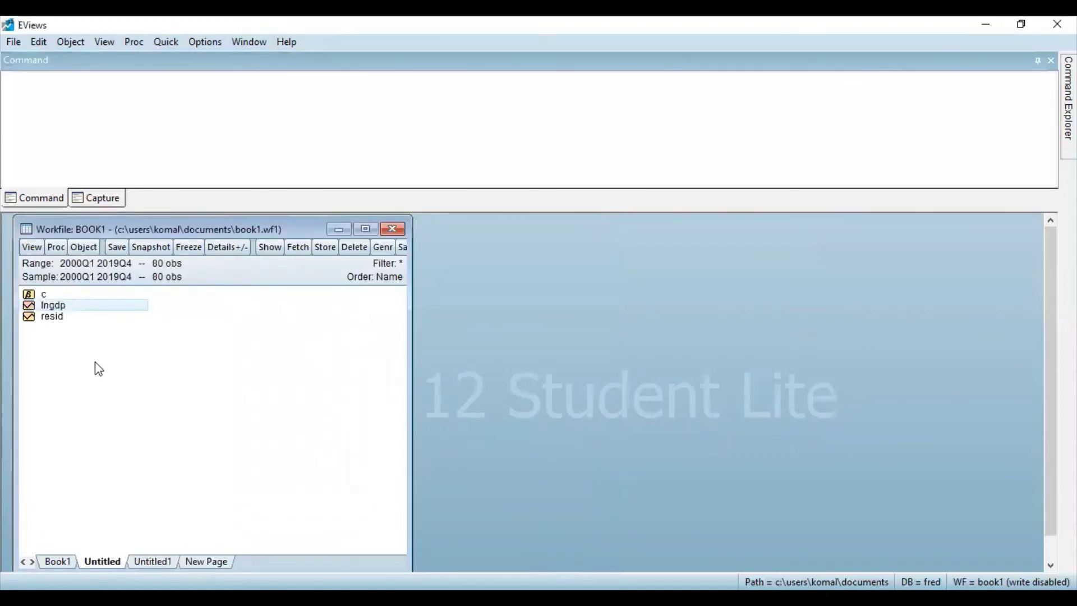
click(82, 308)
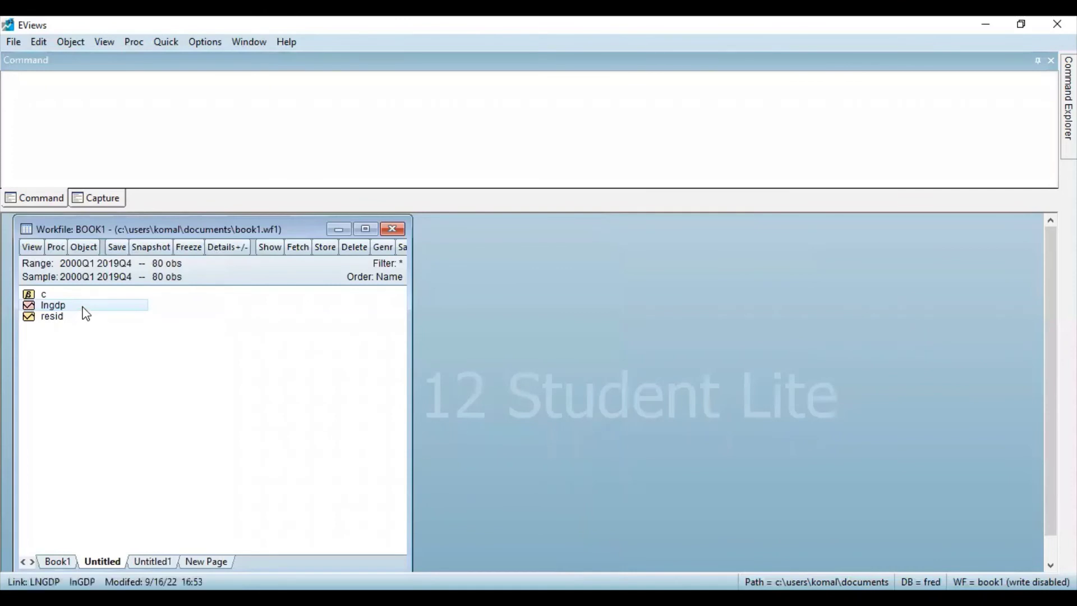
right_click(84, 308)
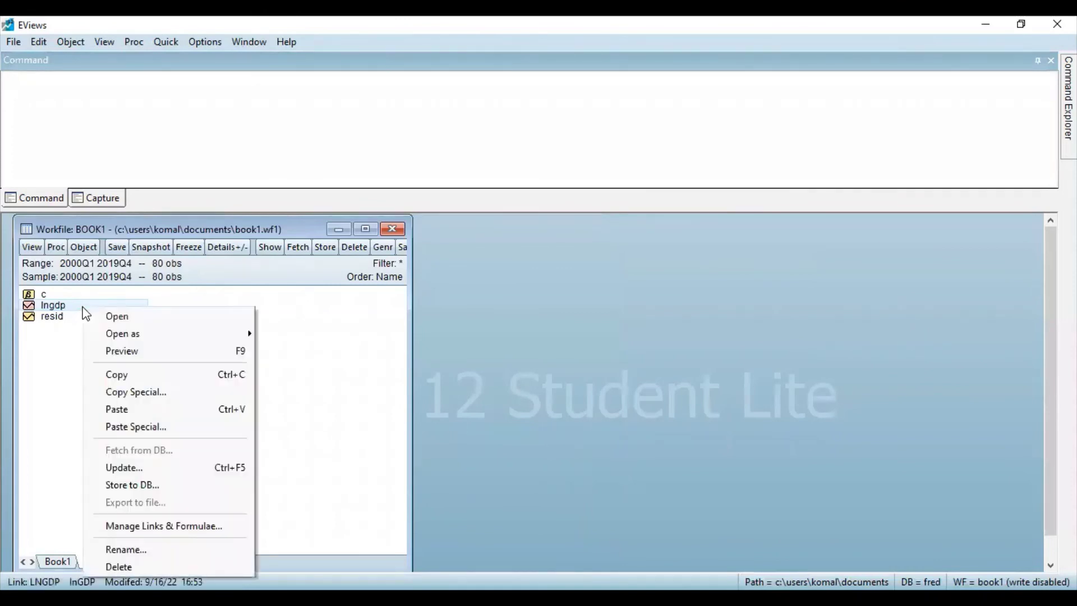
click(171, 376)
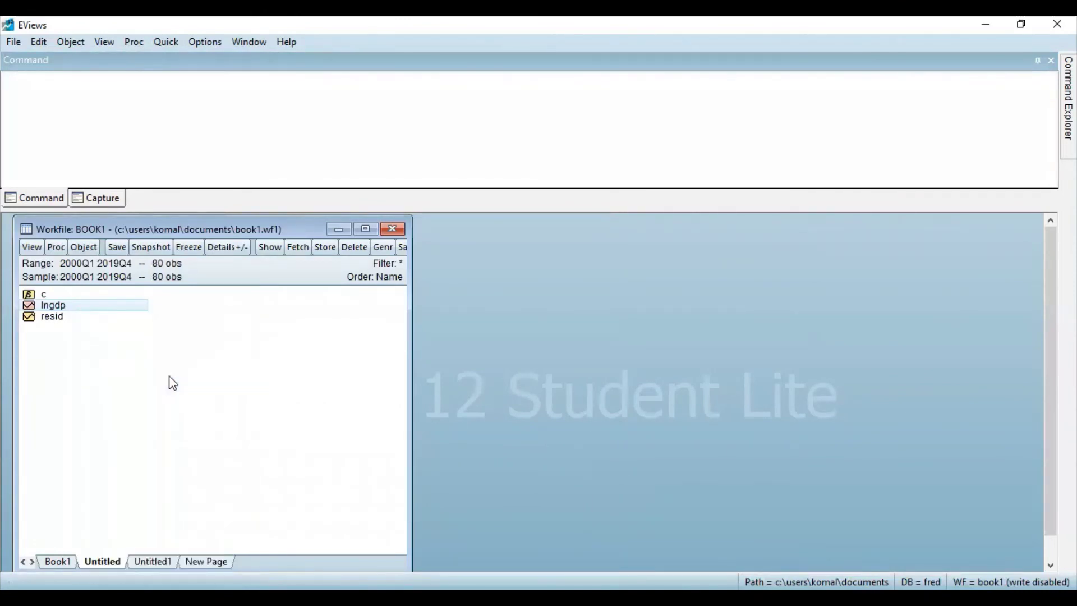
click(144, 558)
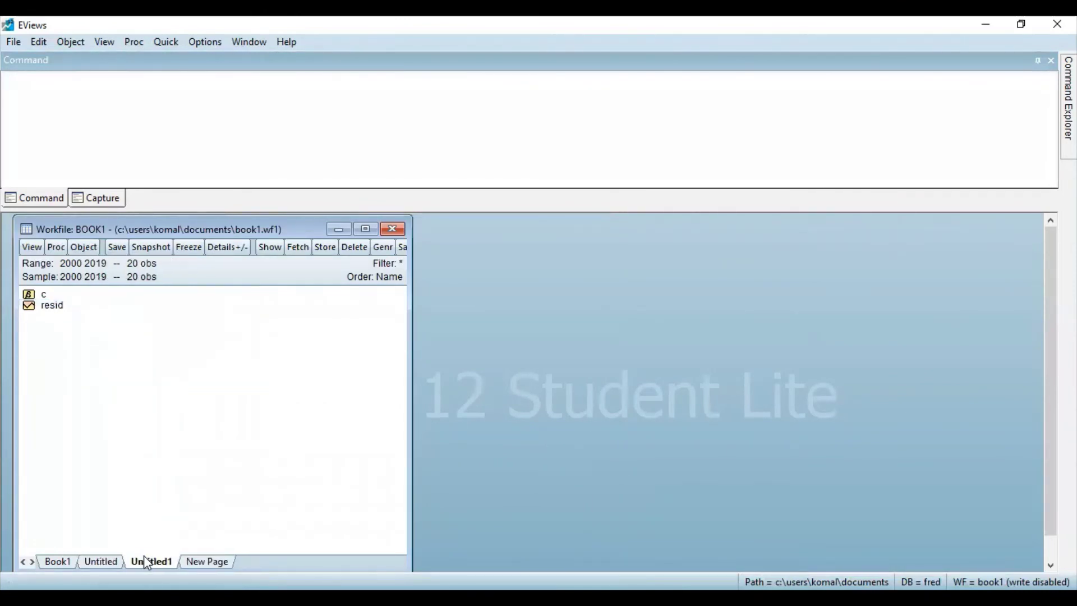
right_click(214, 389)
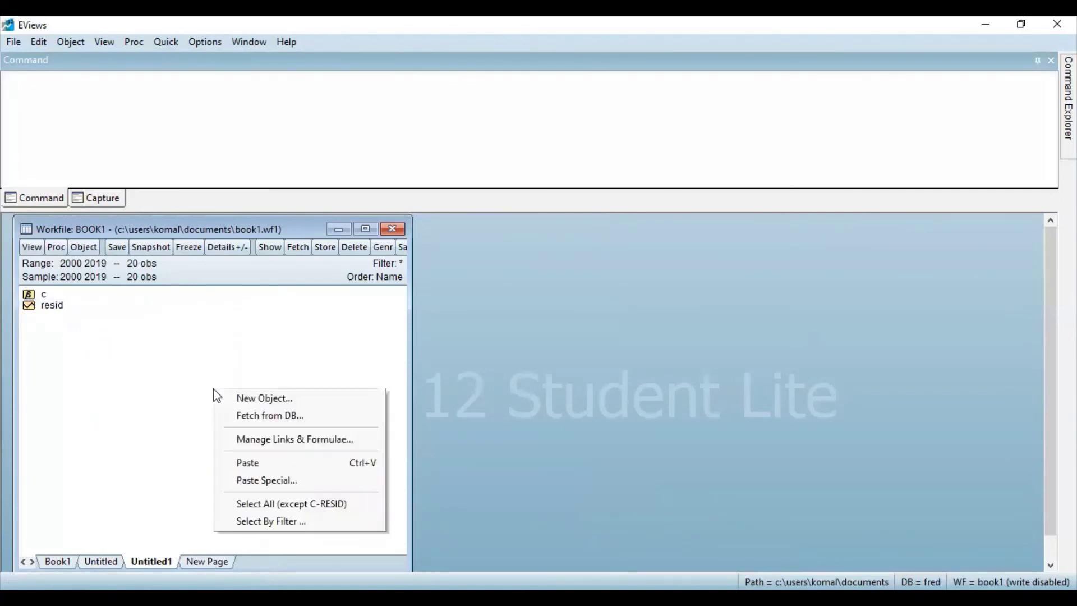
Paste Special lngdp into the annual Untitled1 page as a date-converted link.
click(254, 481)
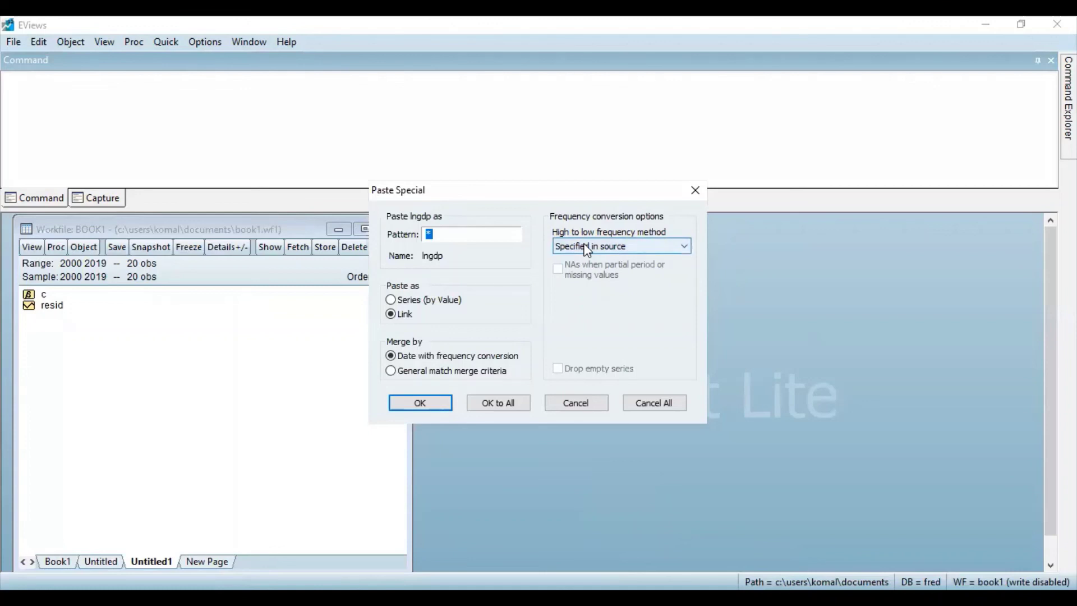
click(446, 401)
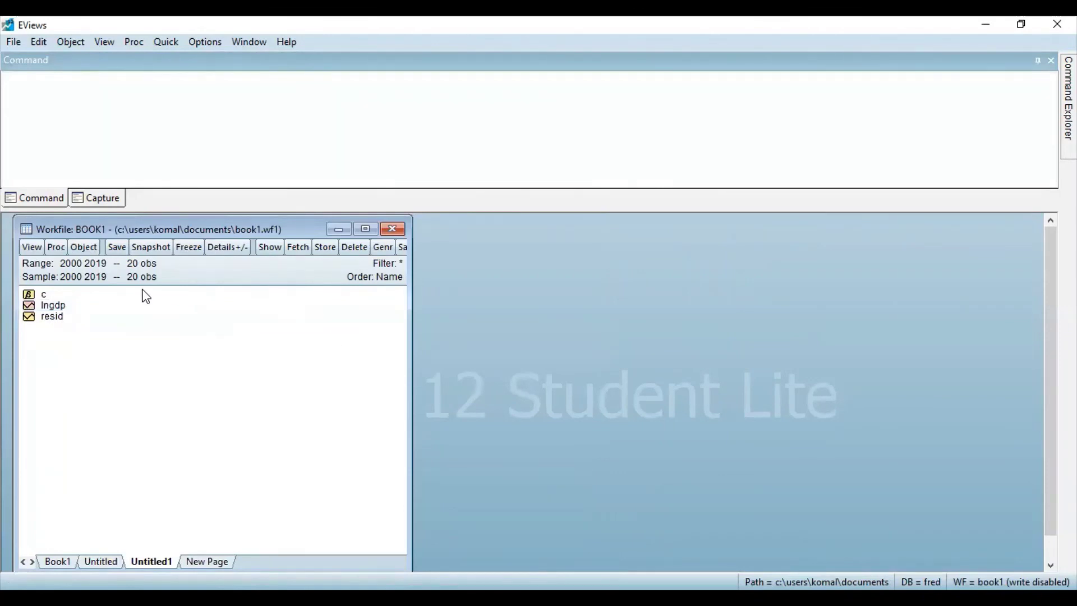
Open the linked lngdp series on the annual page to view its yearly values.
double_click(56, 307)
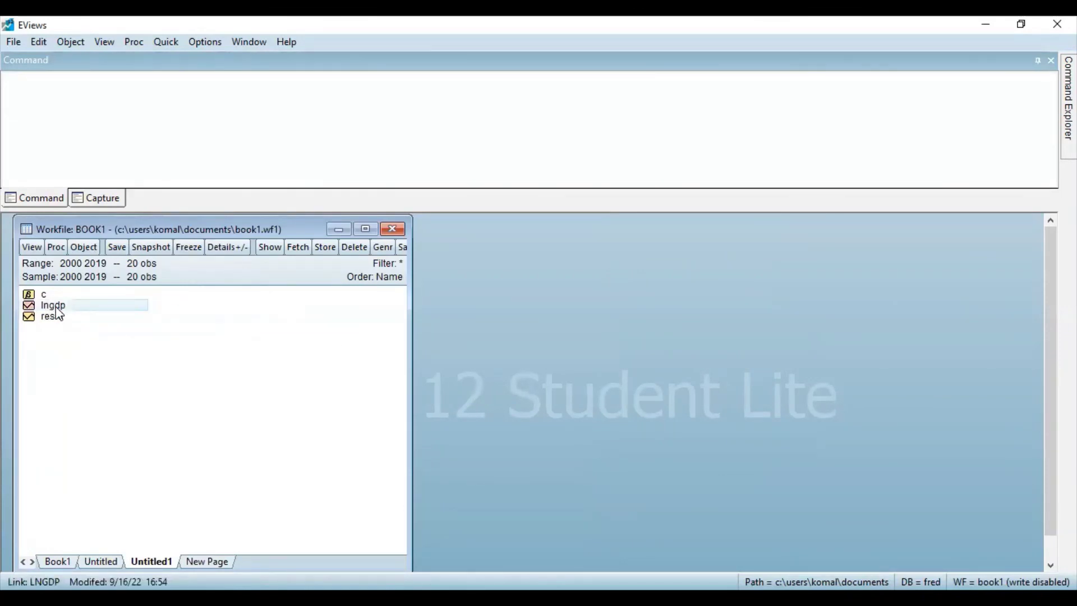